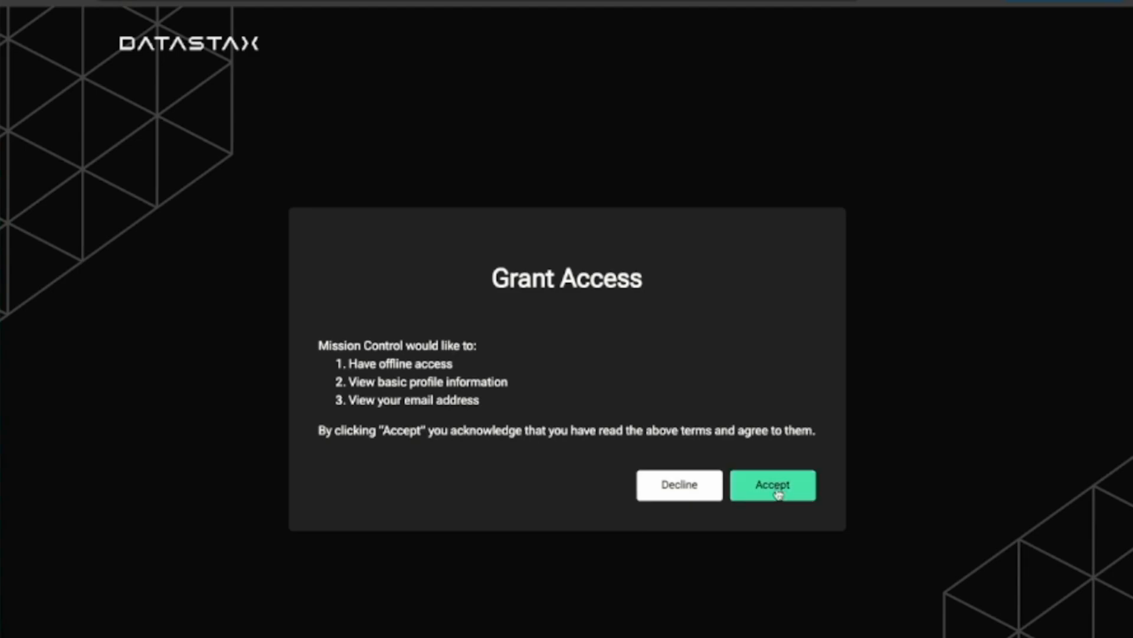
Accept Mission Control's access request and open the test4echo cluster
click(732, 490)
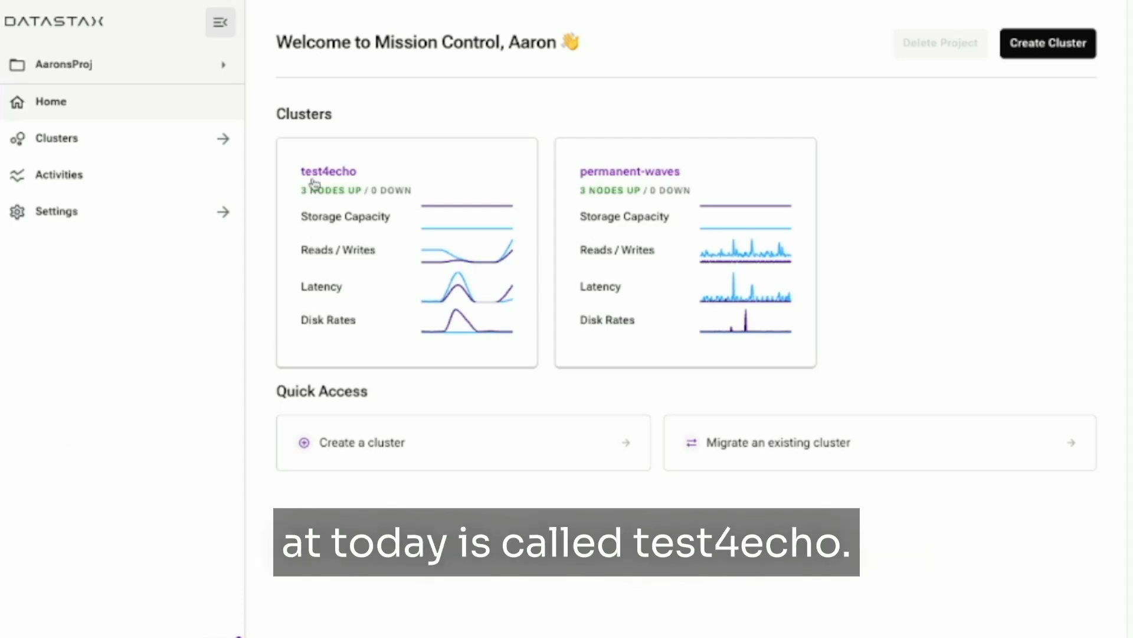
click(344, 177)
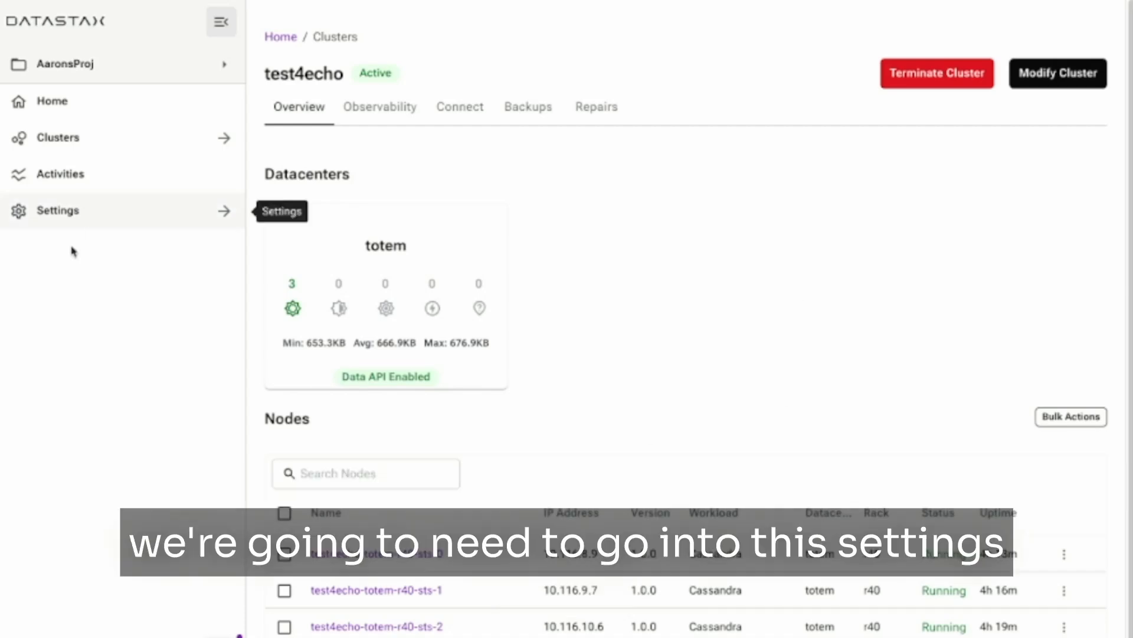
Open the project's backup configuration settings and review the bucket's storage provider, bucket name and region
click(101, 220)
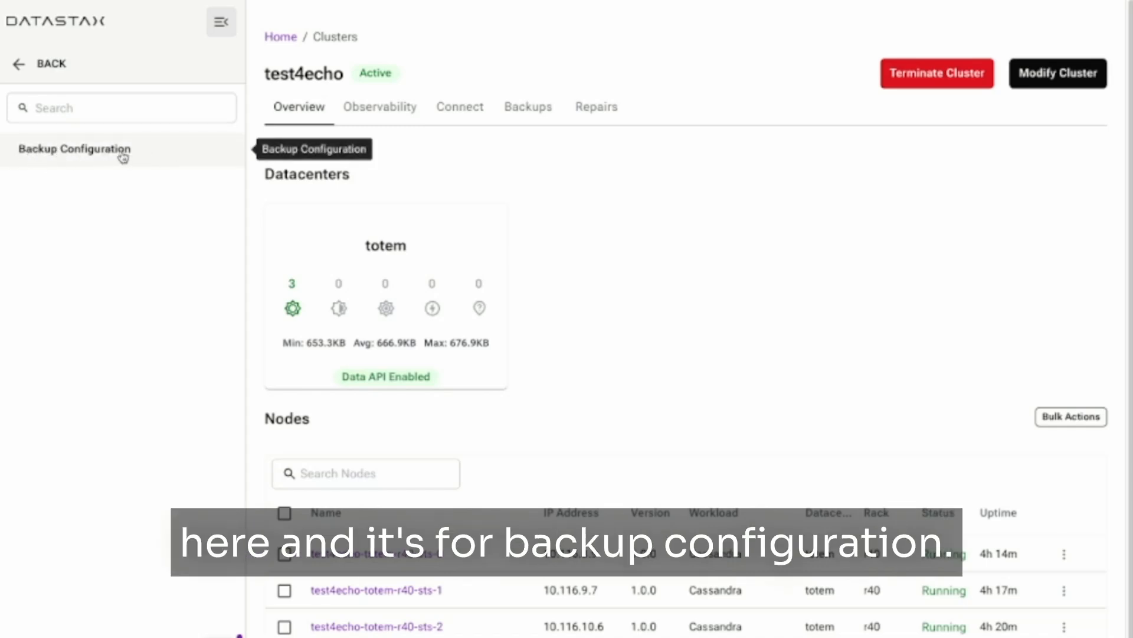
click(54, 152)
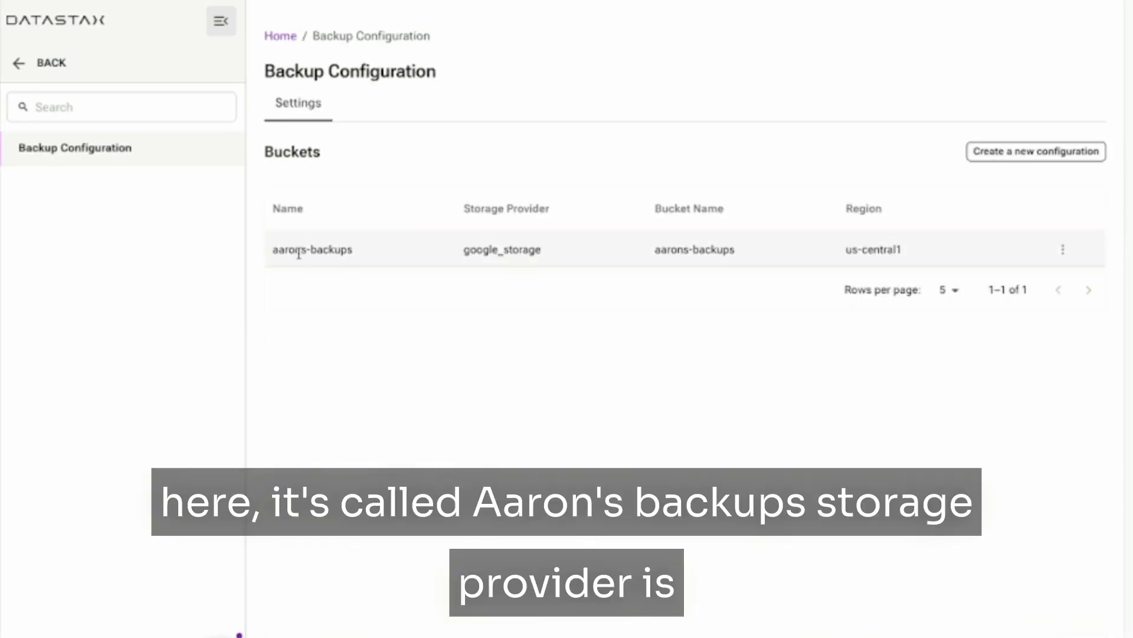
click(421, 282)
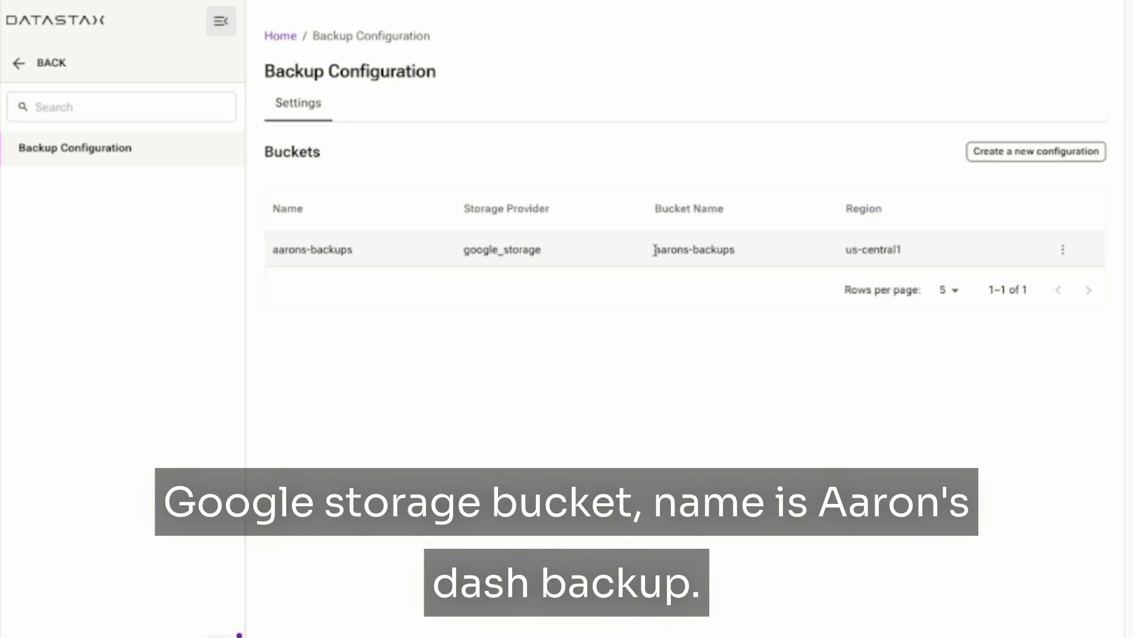
click(735, 376)
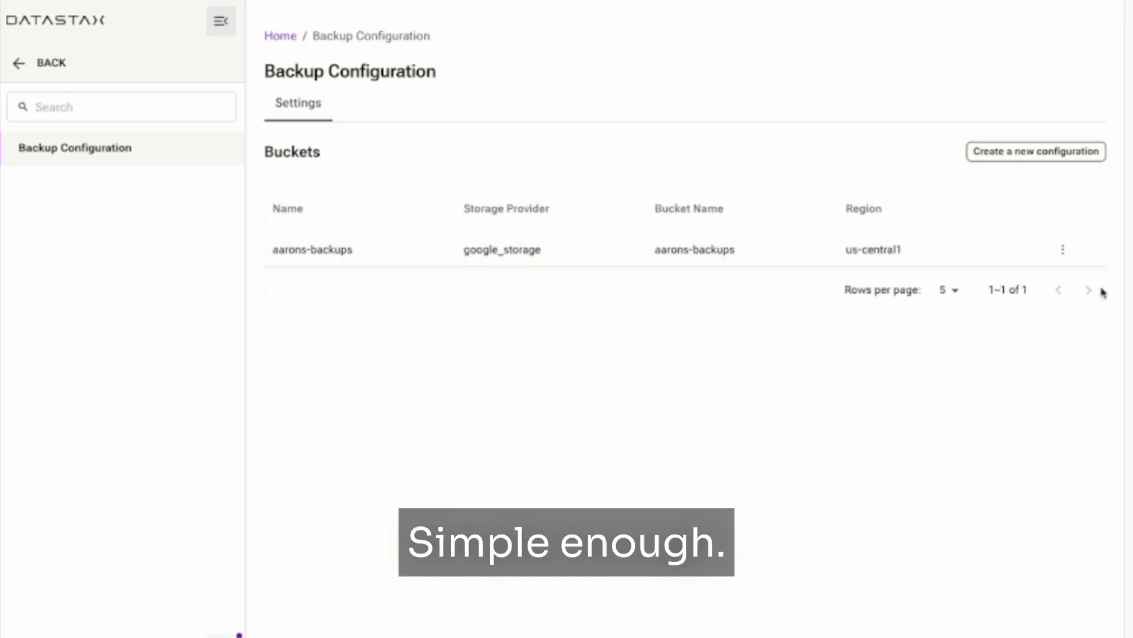
Open the aarons-backups configuration for modification and examine its storage, security and transfer settings
click(1063, 253)
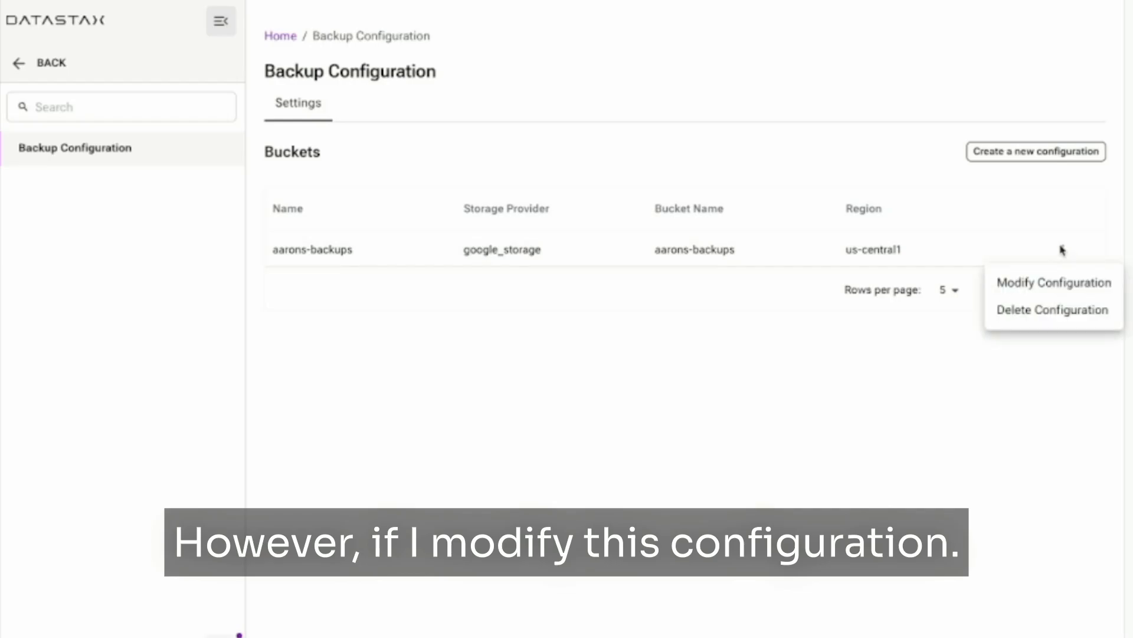
click(1037, 285)
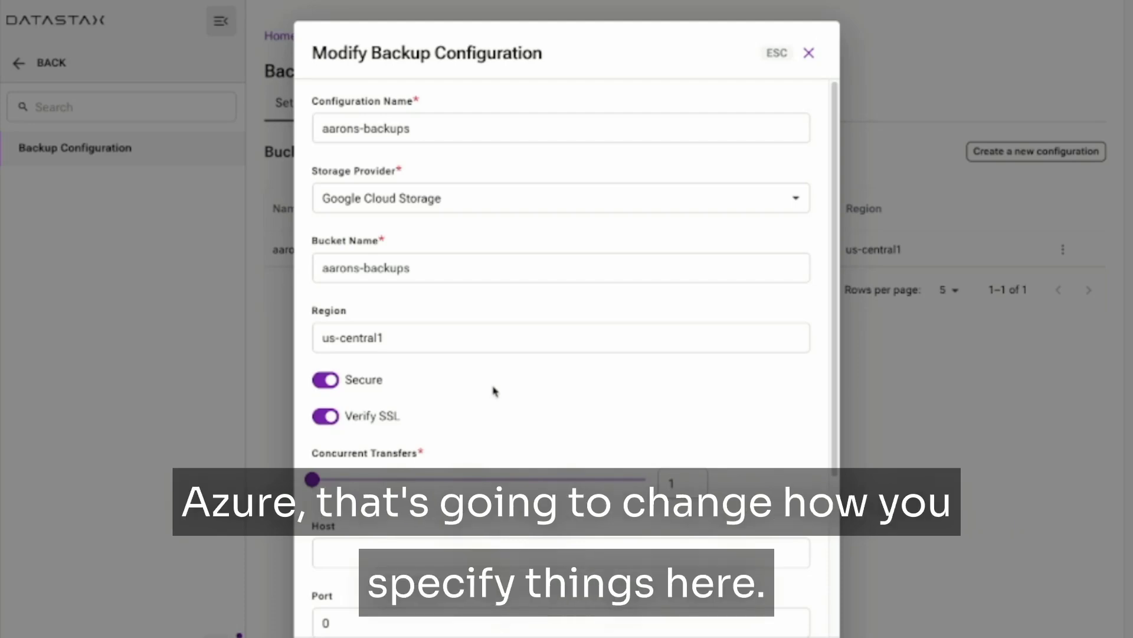
scroll(496, 386, down, 4)
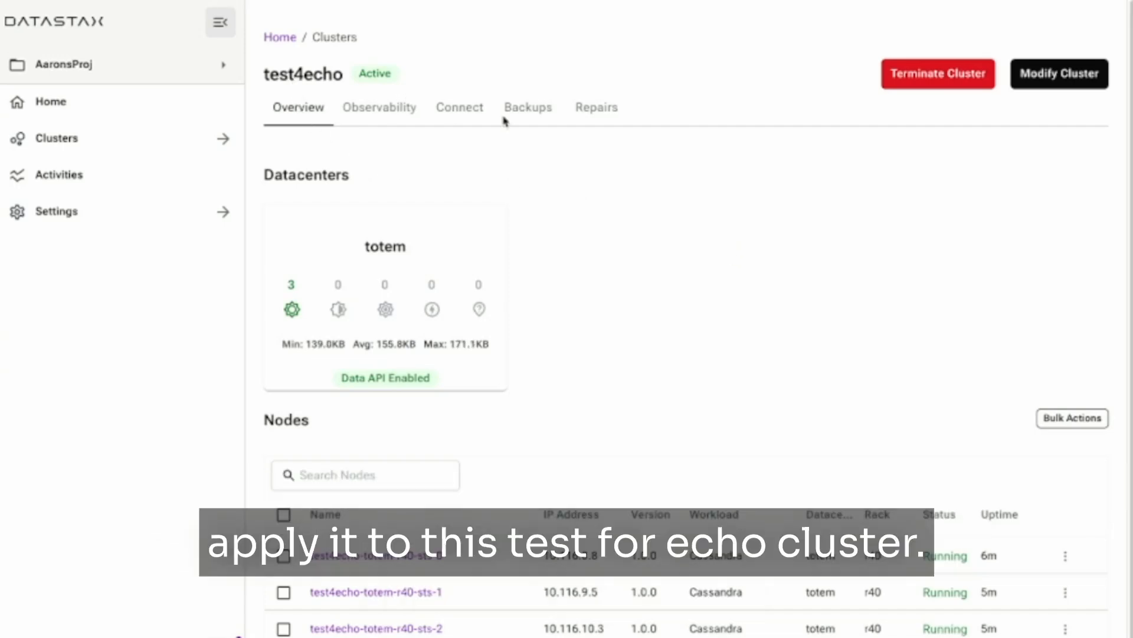
In the test4echo cluster's modification form, set the backup prefix to t4e and choose the aarons-backups backup configuration
click(1060, 81)
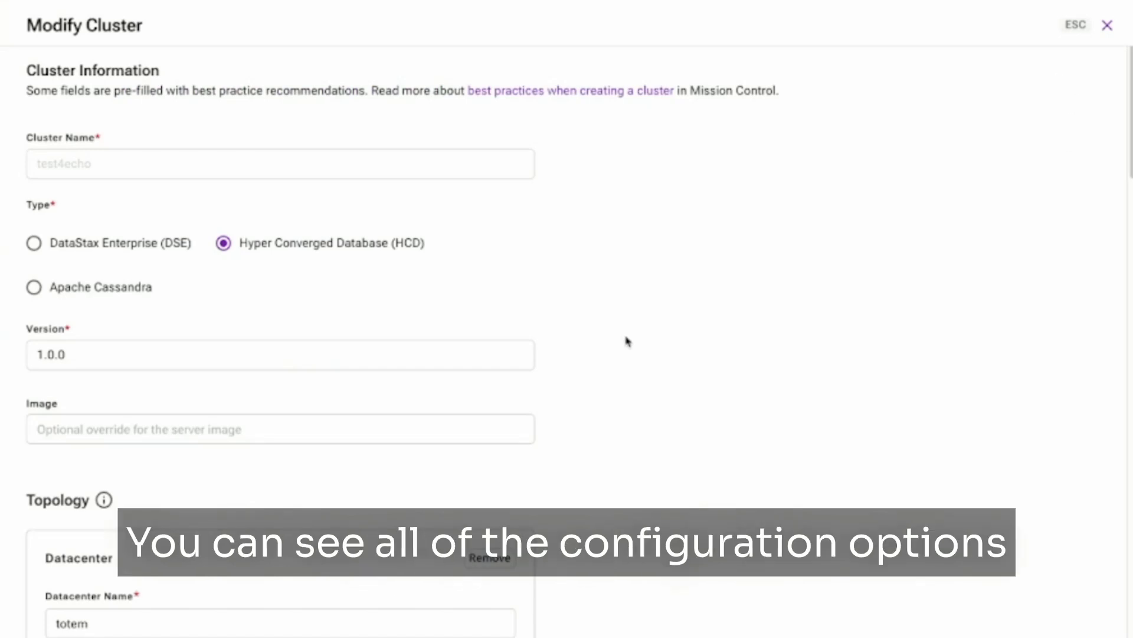
scroll(627, 341, down, 10)
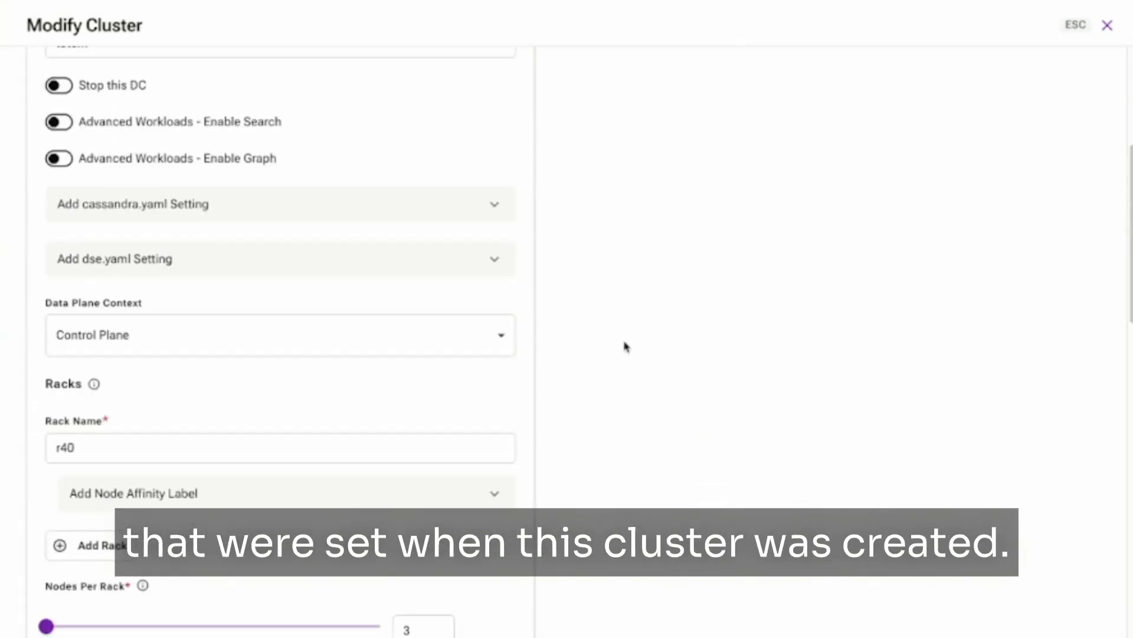
scroll(627, 346, down, 6)
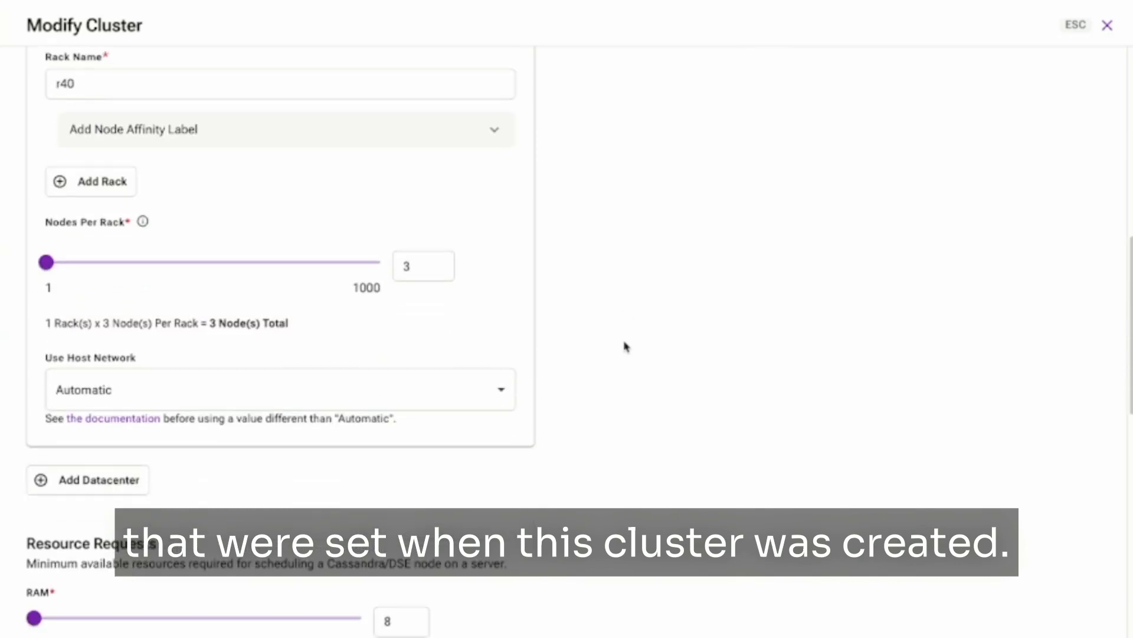
scroll(627, 346, down, 11)
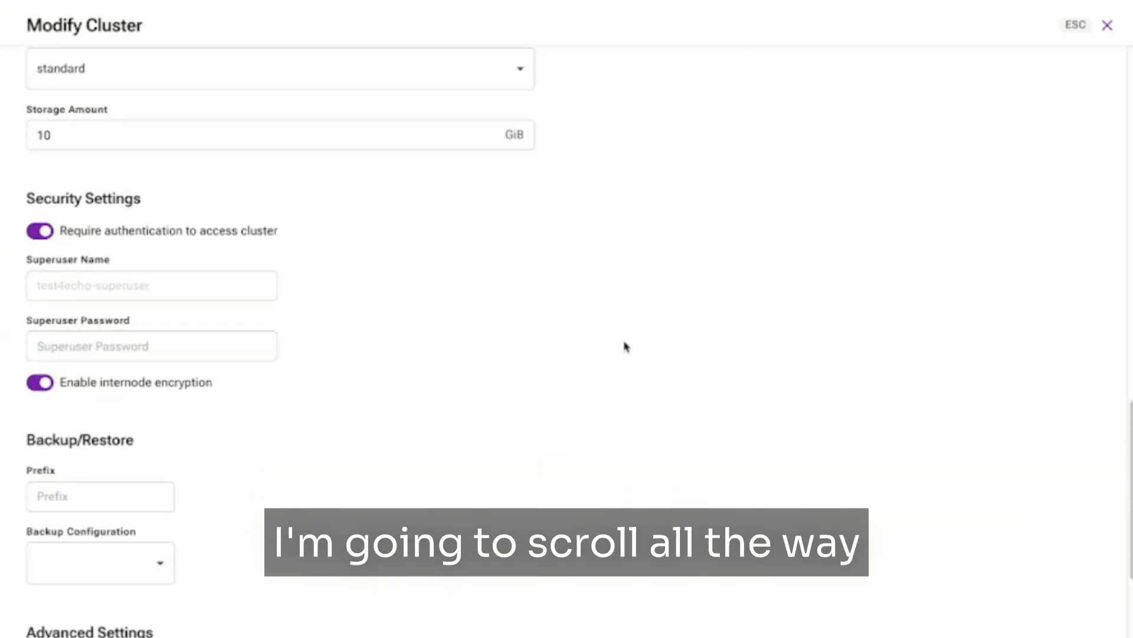
scroll(627, 346, down, 6)
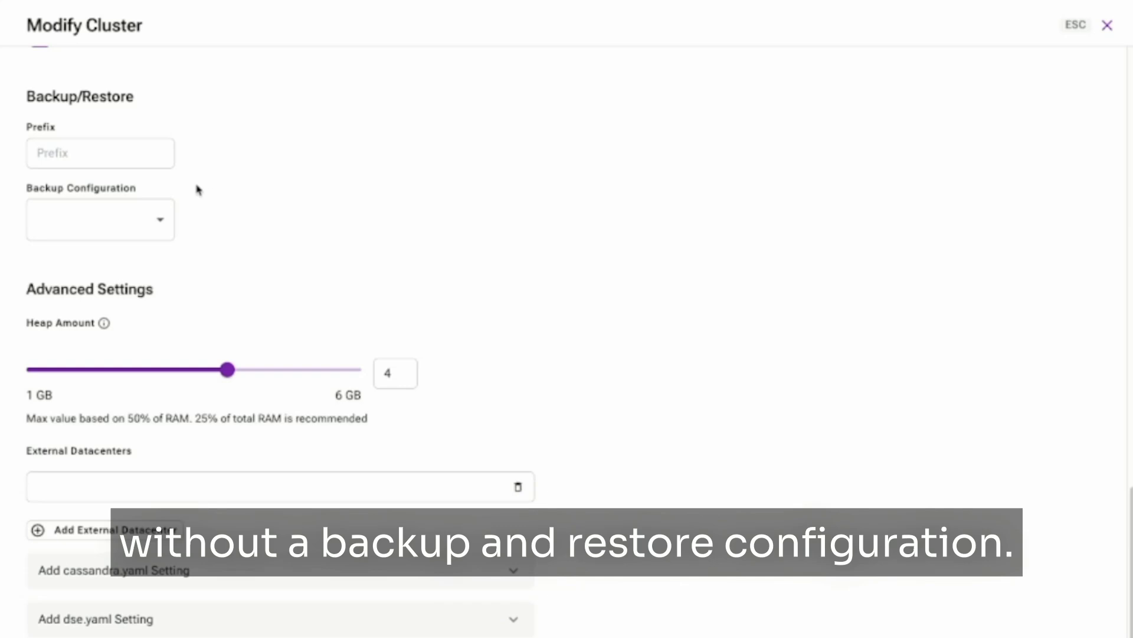
click(148, 153)
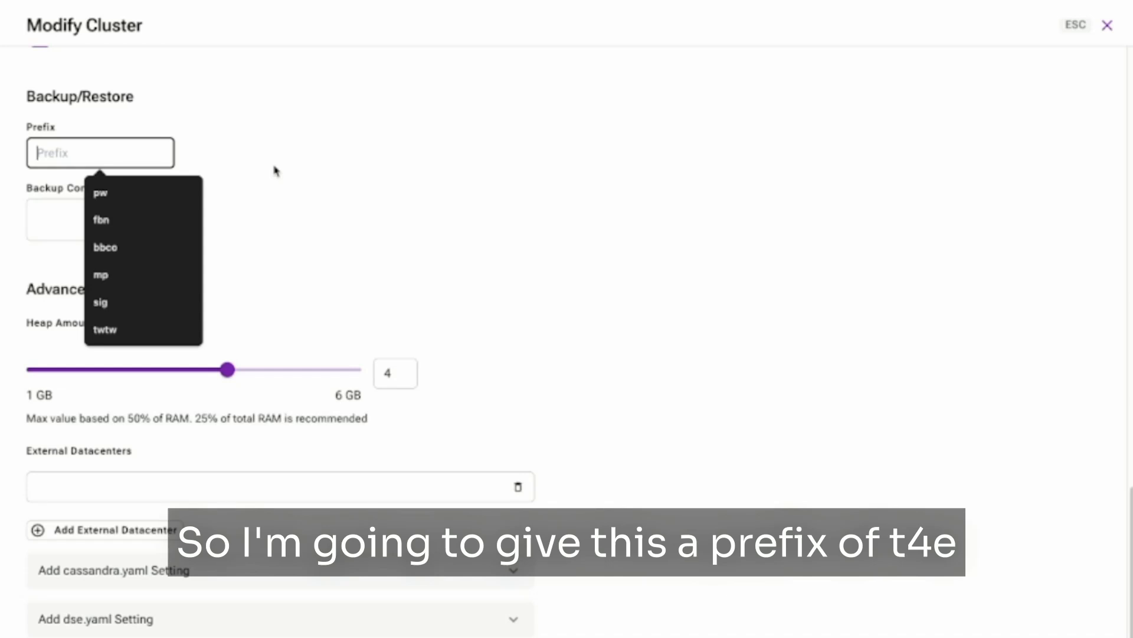
text(t4e)
click(390, 173)
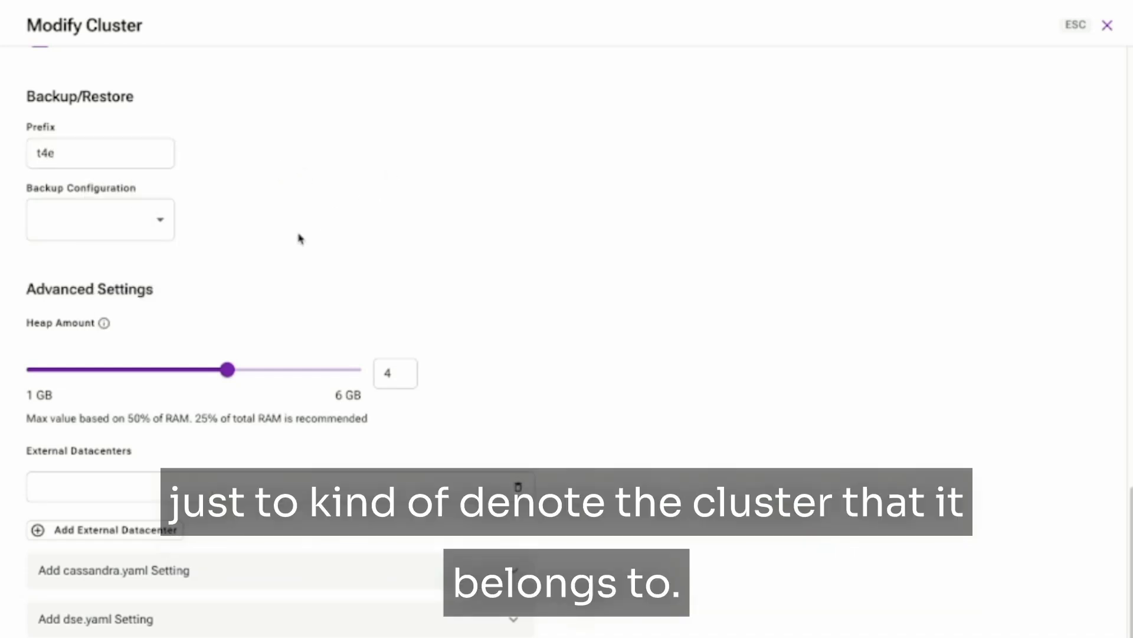
click(155, 222)
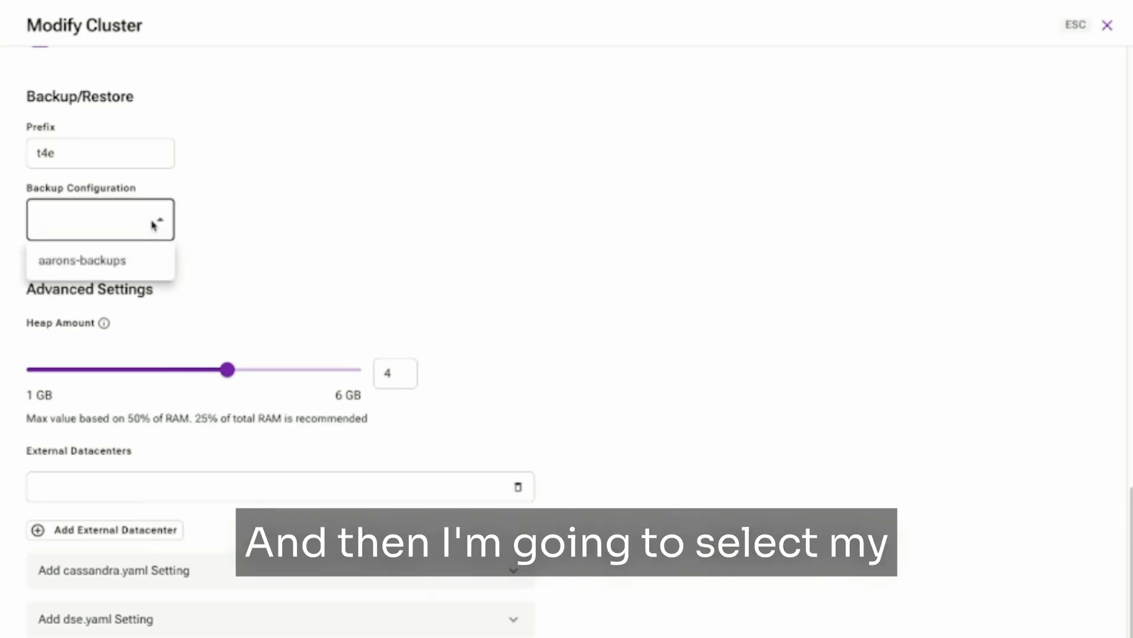
click(68, 260)
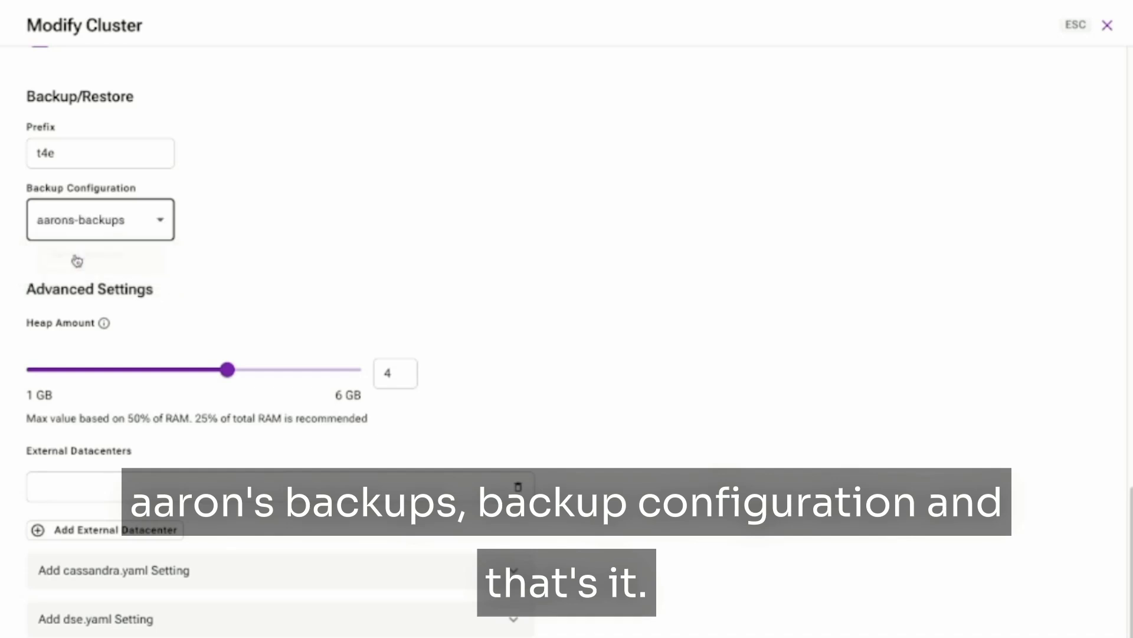
Review the remaining cluster settings and submit the test4echo cluster modification
scroll(614, 330, down, 1)
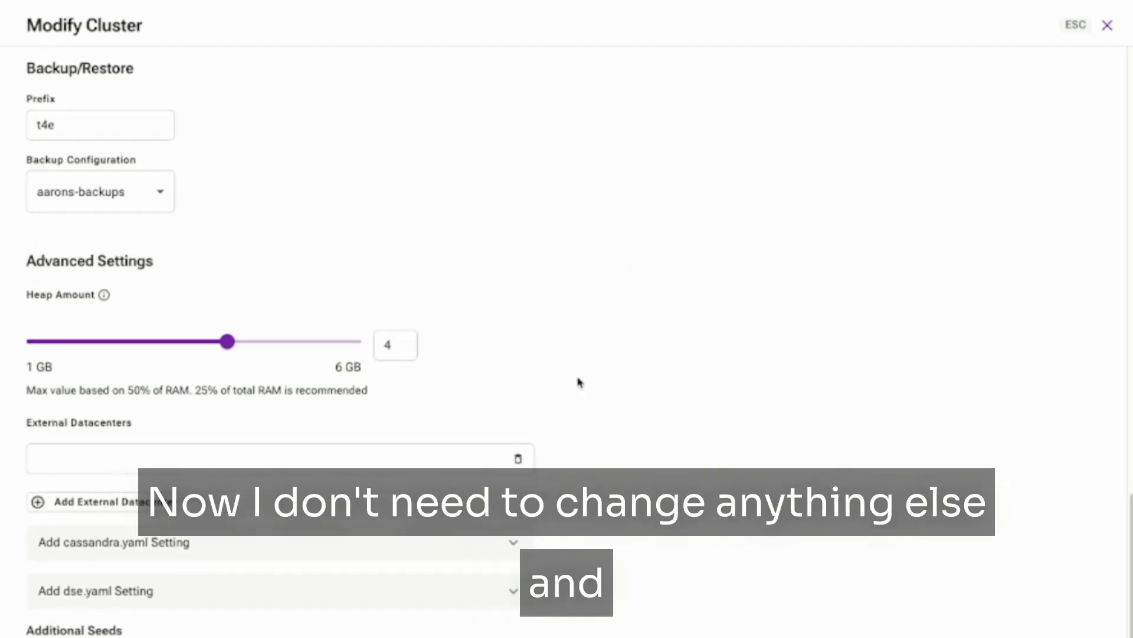
scroll(625, 488, down, 4)
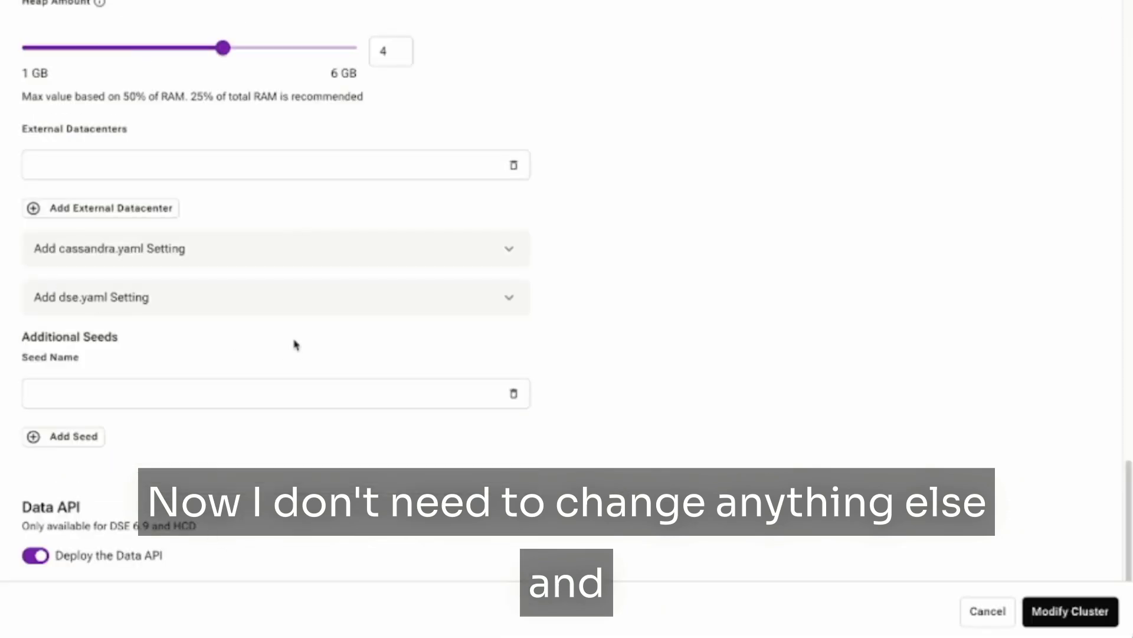
scroll(381, 410, up, 3)
scroll(376, 324, up, 5)
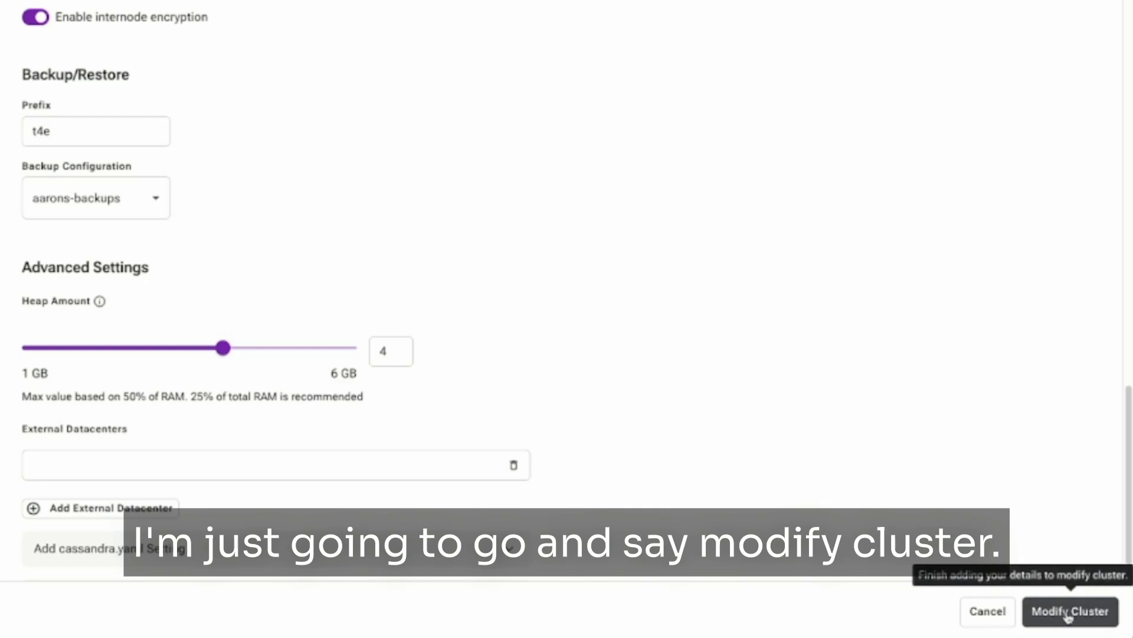
click(1070, 612)
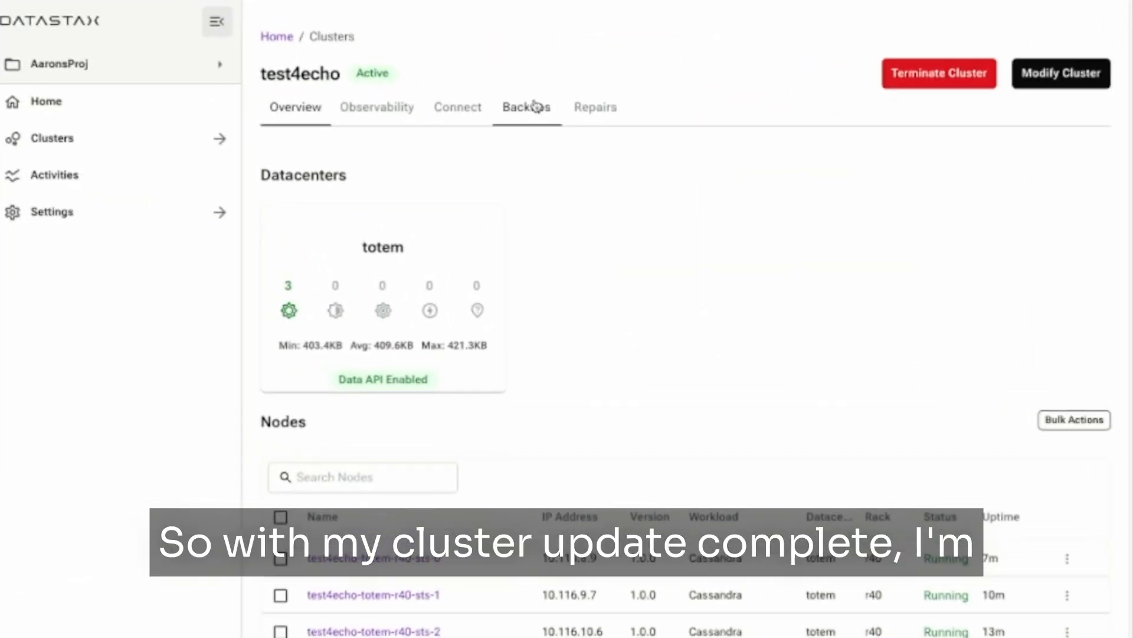
Create a Run Now backup of the totem datacenter on test4echo and check the backup job's status
click(530, 110)
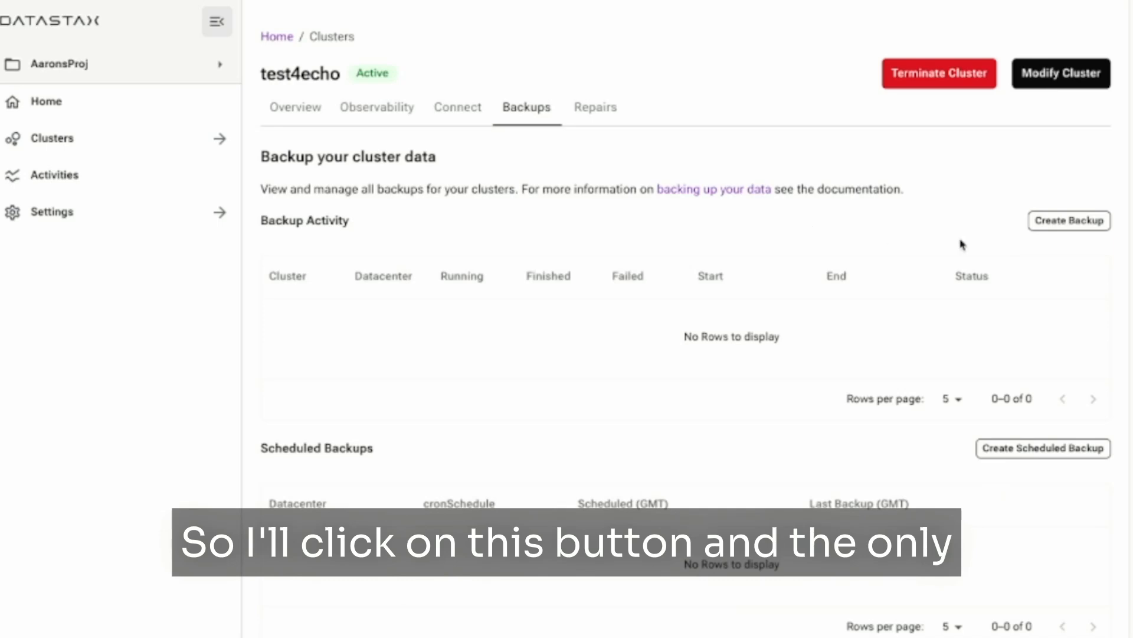
click(1074, 223)
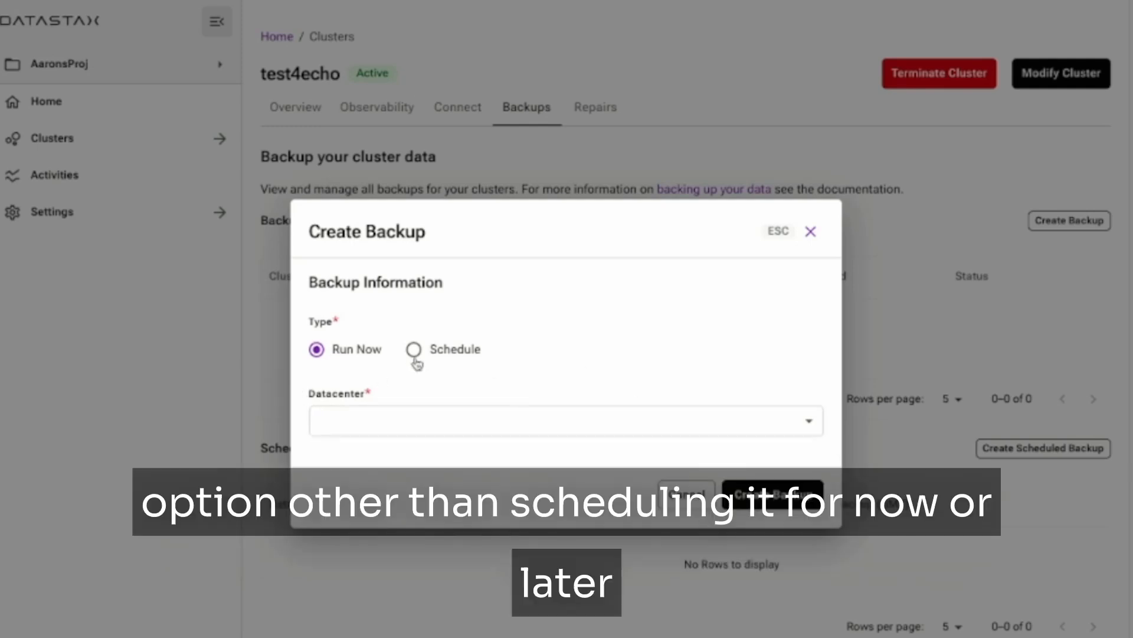
click(485, 422)
click(339, 458)
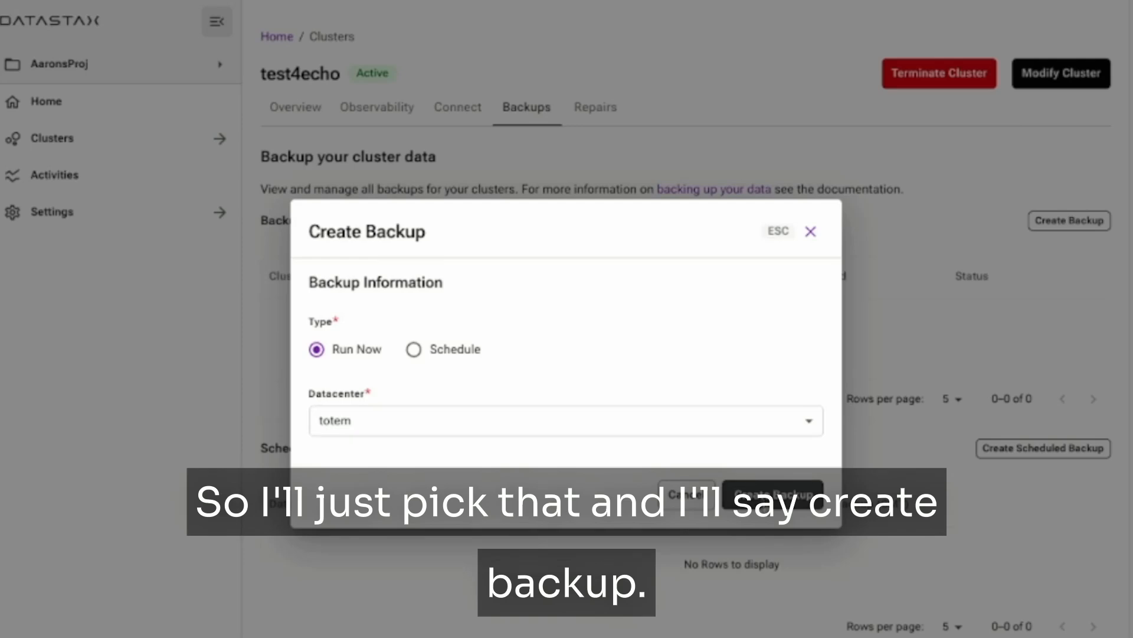
click(773, 495)
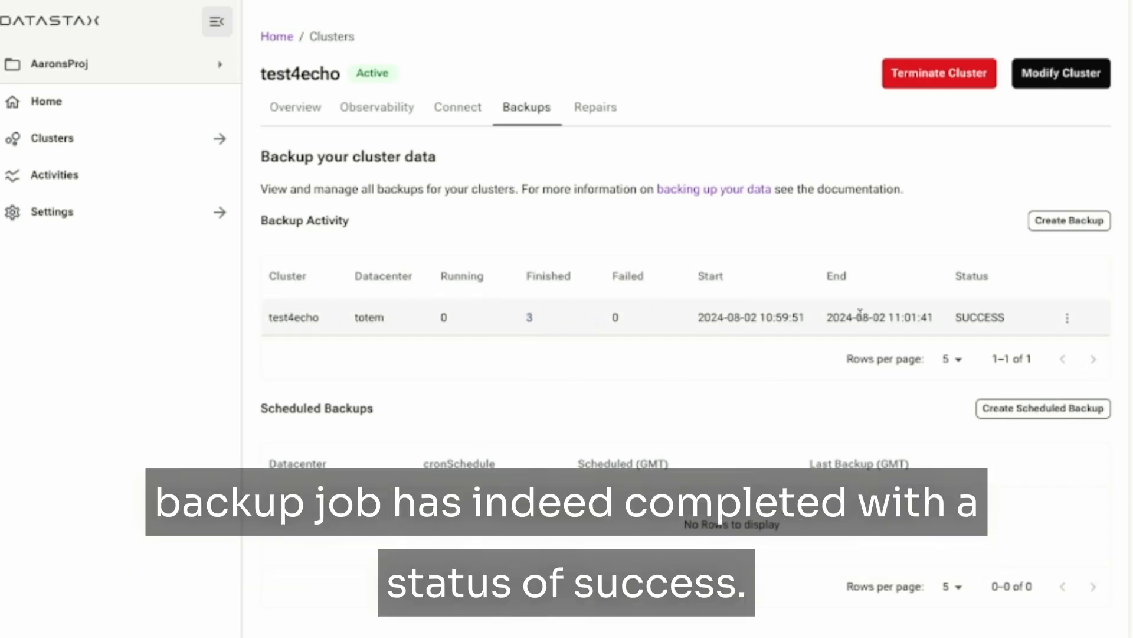
double_click(991, 314)
click(738, 390)
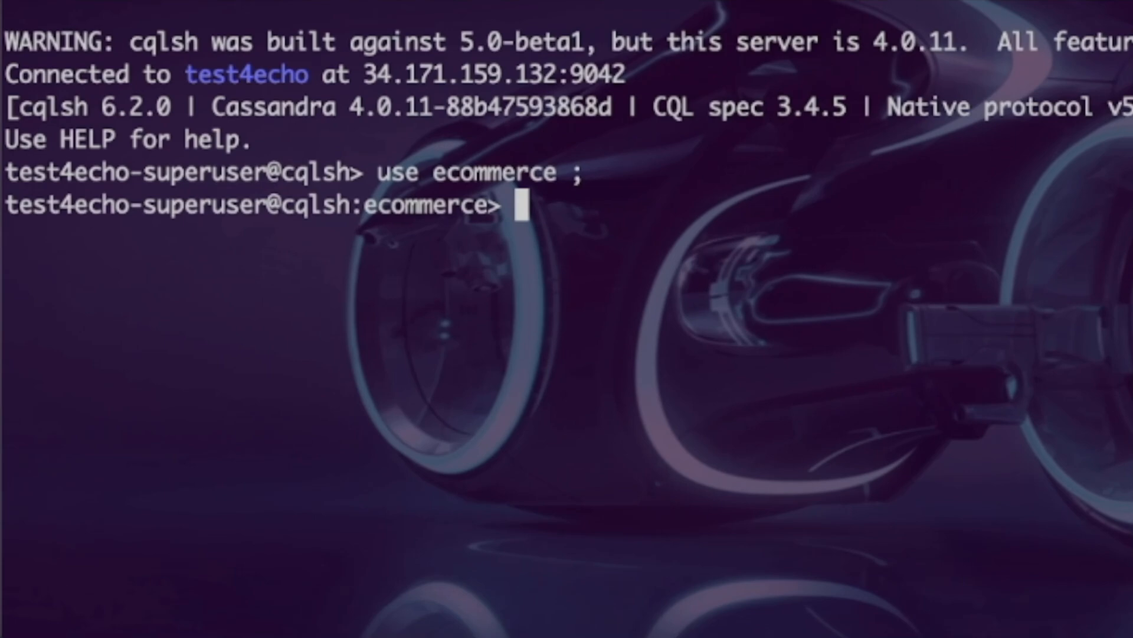
Switch to the cqlsh terminal and count the rows in the ecommerce product table with SELECT COUNT(*) FROM product;
text(SELECT COU)
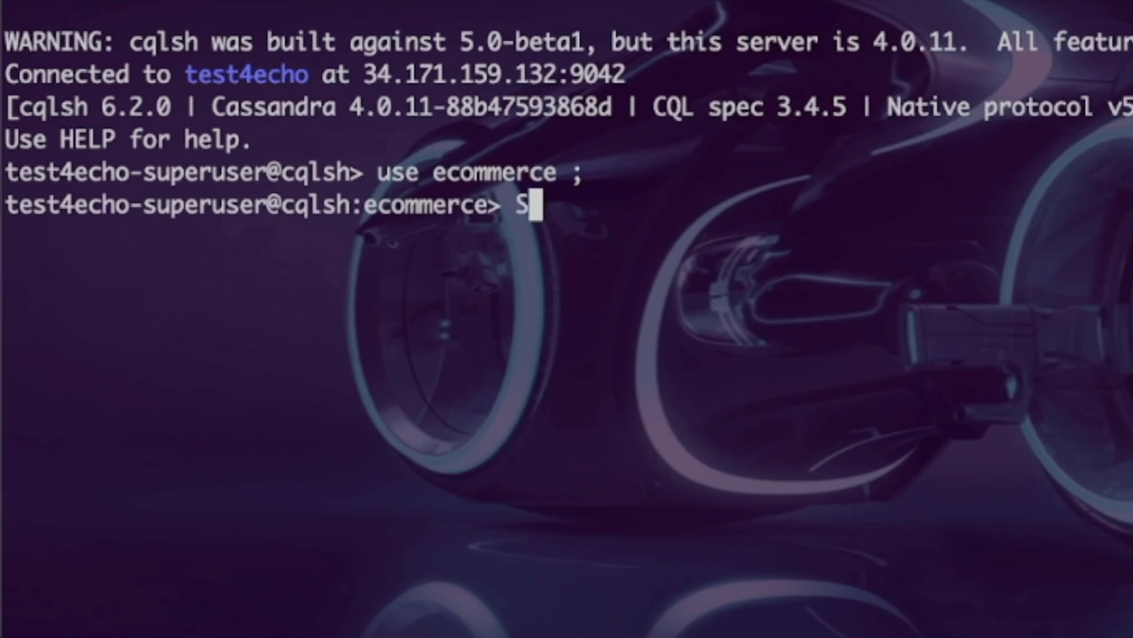
text(NT)
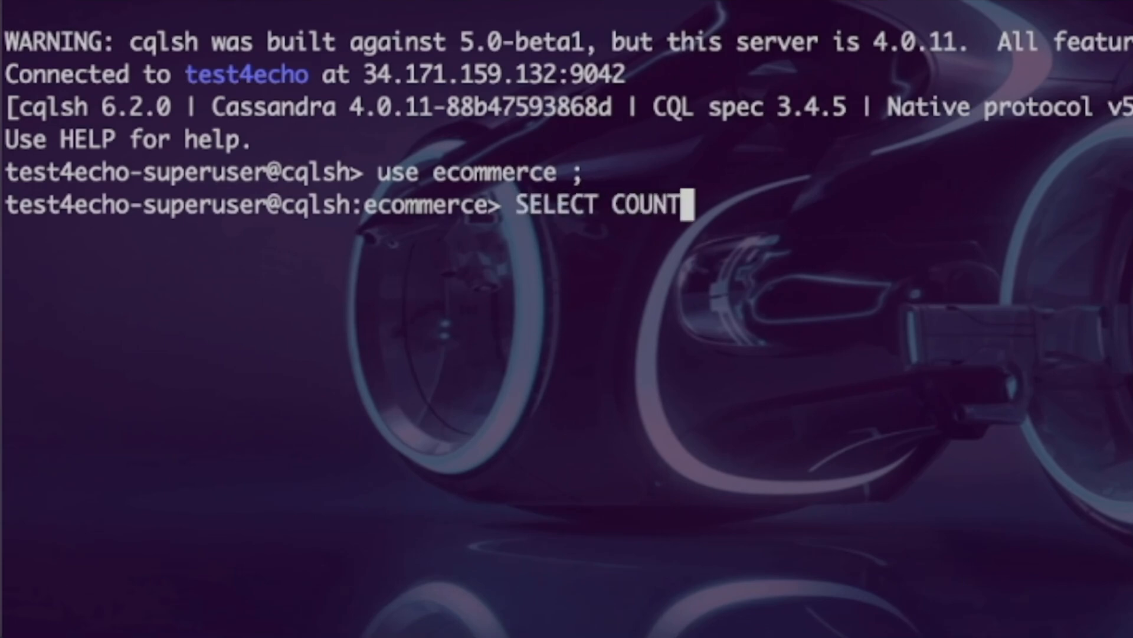
text((*) FROM product;)
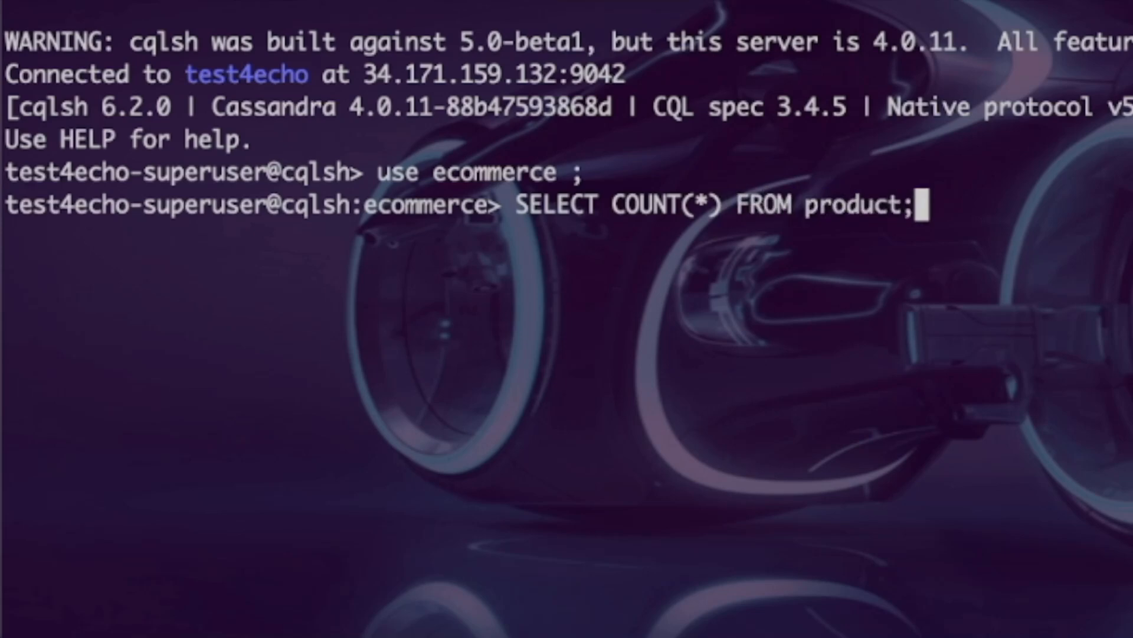
key(Return)
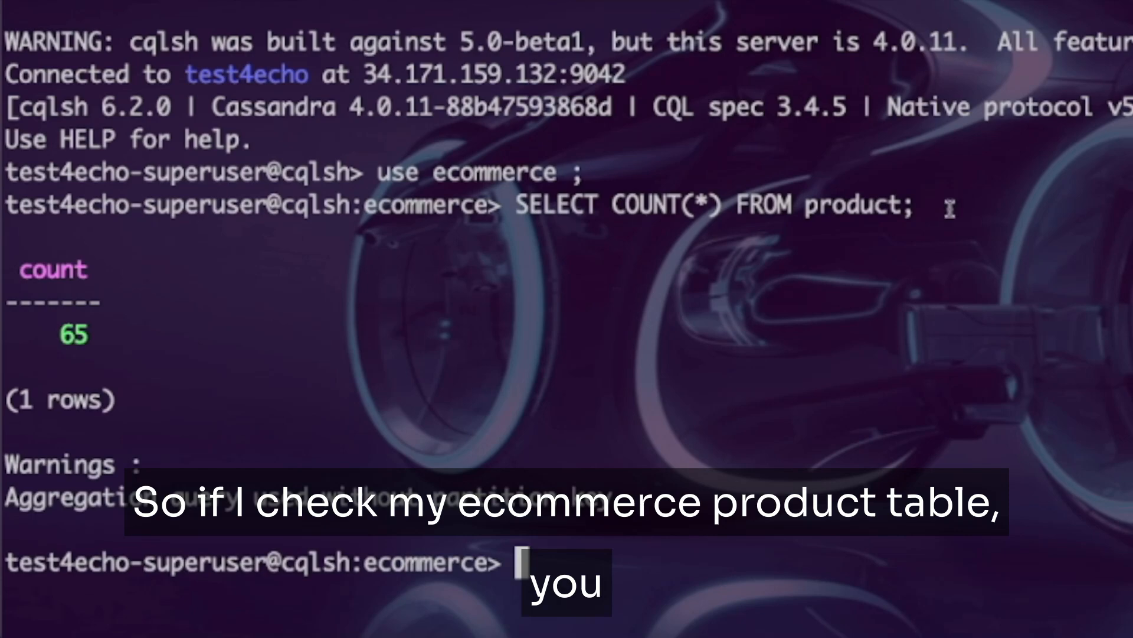
double_click(73, 335)
click(427, 370)
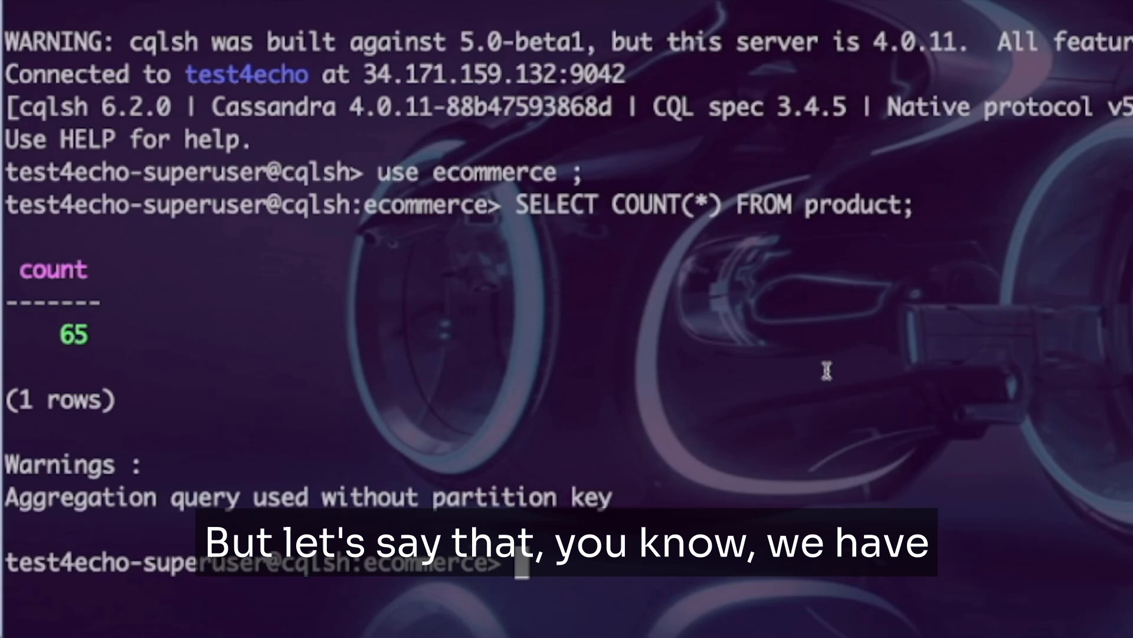
Empty the ecommerce product table by running TRUNCATE TABLE product; in cqlsh
text(TRUNCATE )
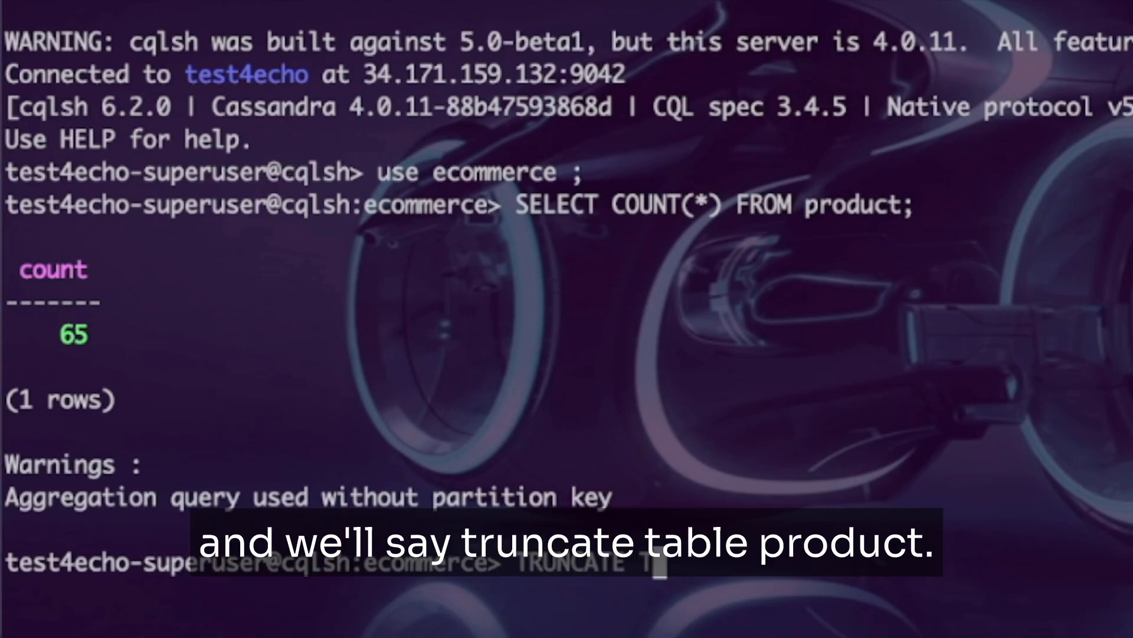
text(TABLE )
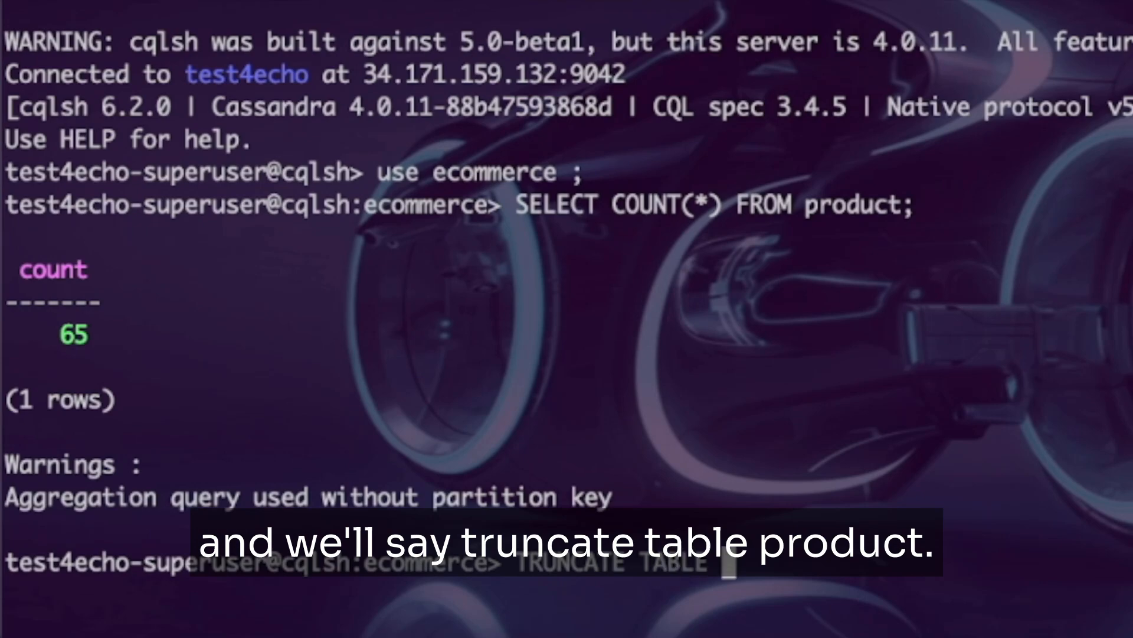
text(product;)
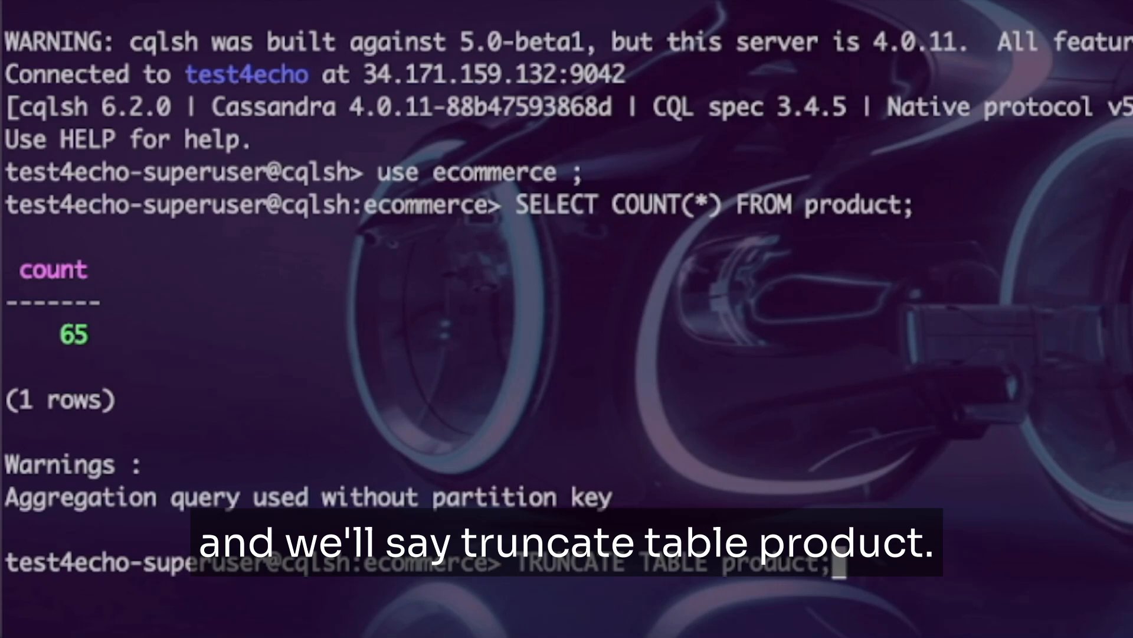
key(Return)
Count the product table's rows again with SELECT COUNT(*) FROM product; and exit cqlsh
key(Up)
key(Up)
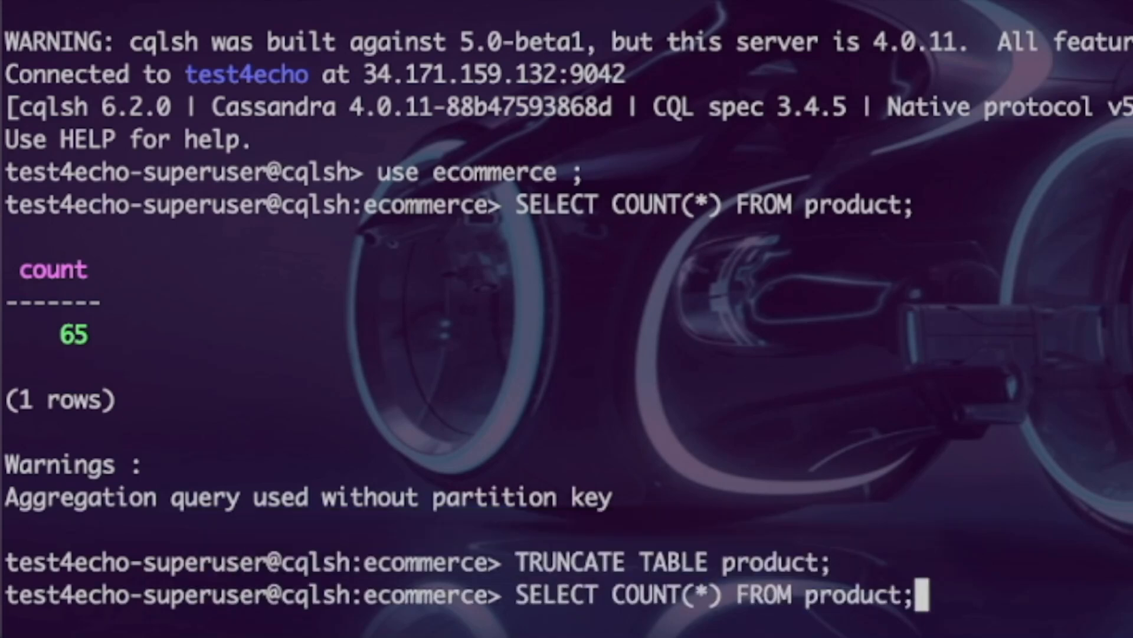
key(Return)
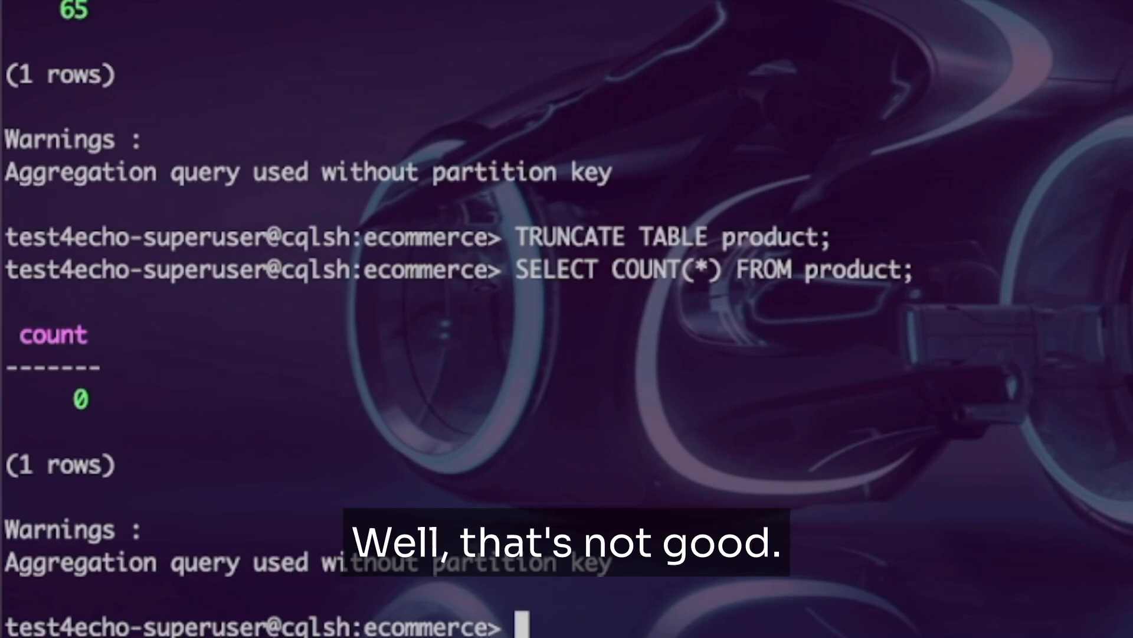
text(exit)
key(Return)
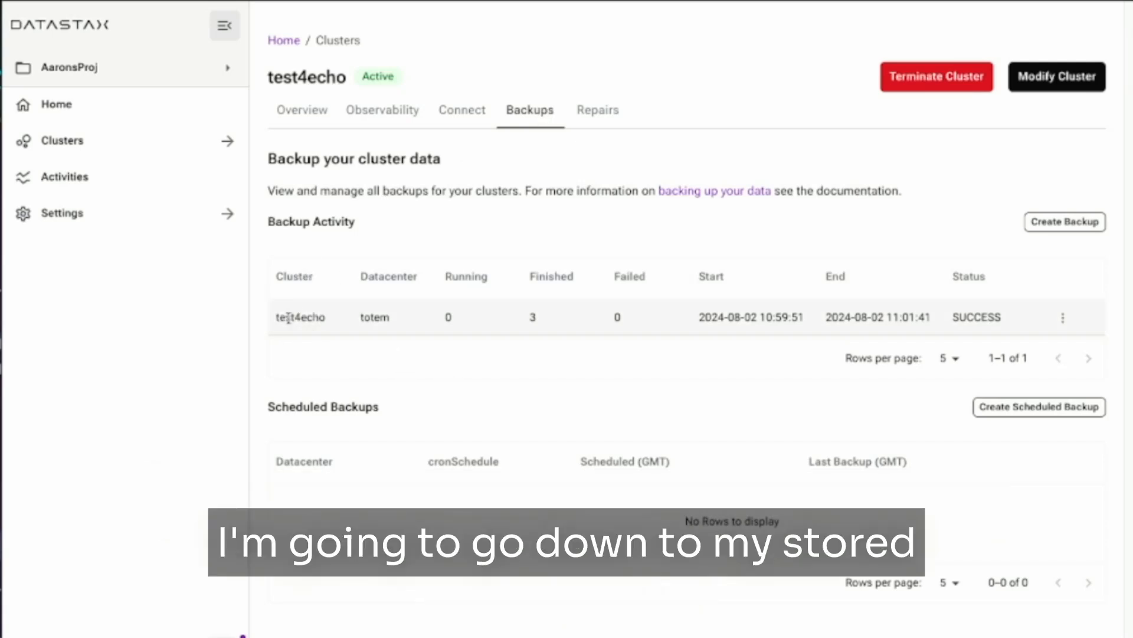
In Mission Control, restore the test4echo cluster's totem backup, confirm the restore operation, and check the project's activities
click(1062, 322)
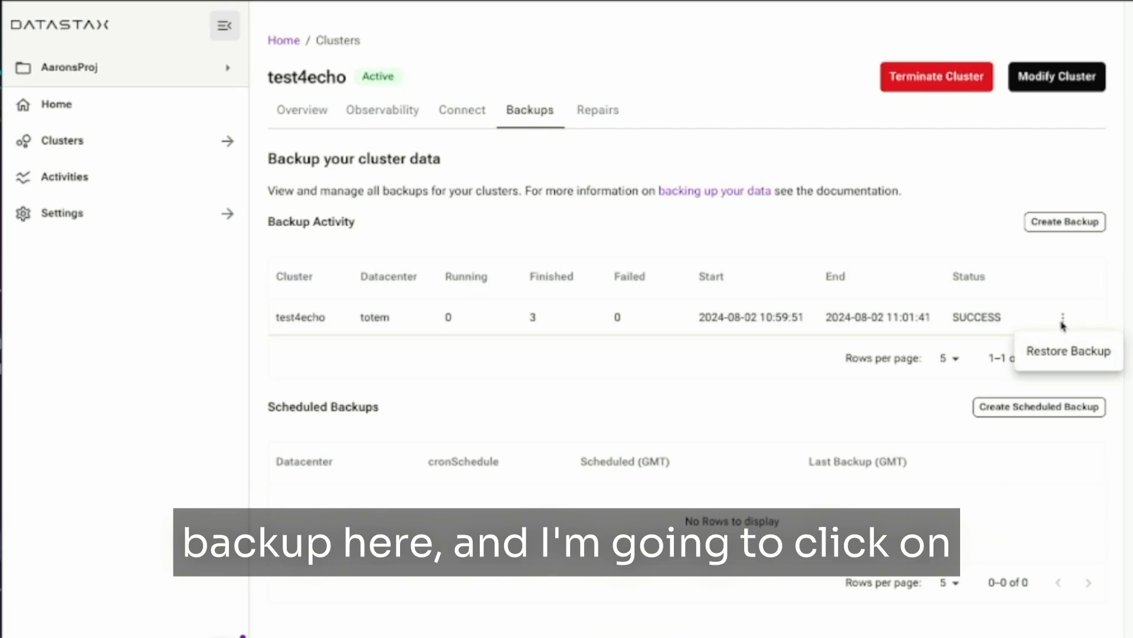
click(1069, 352)
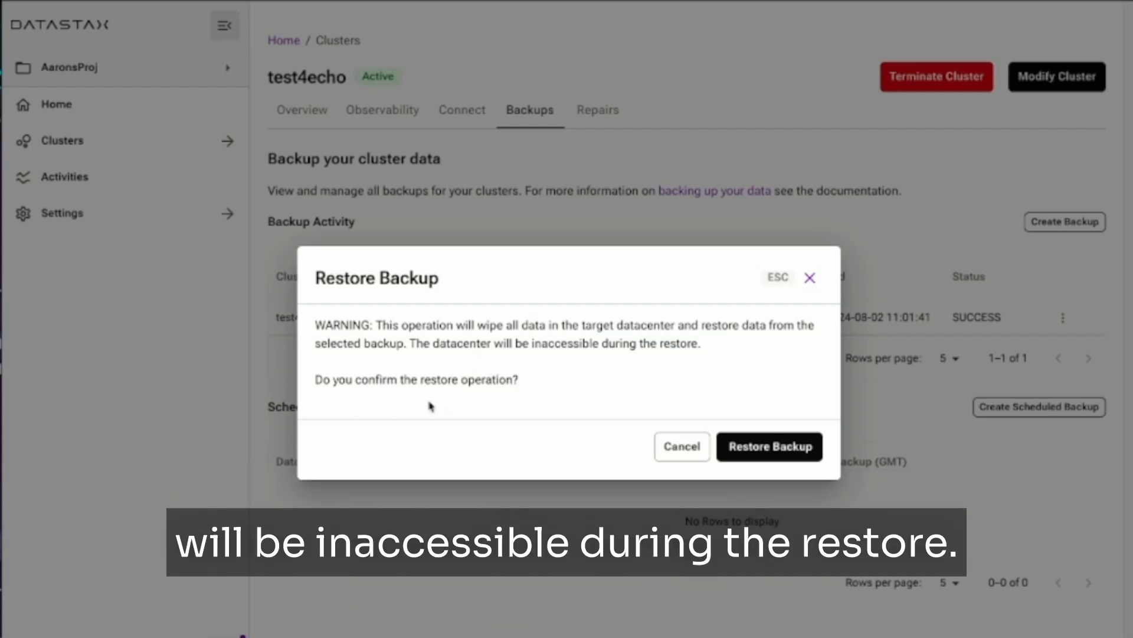
click(767, 448)
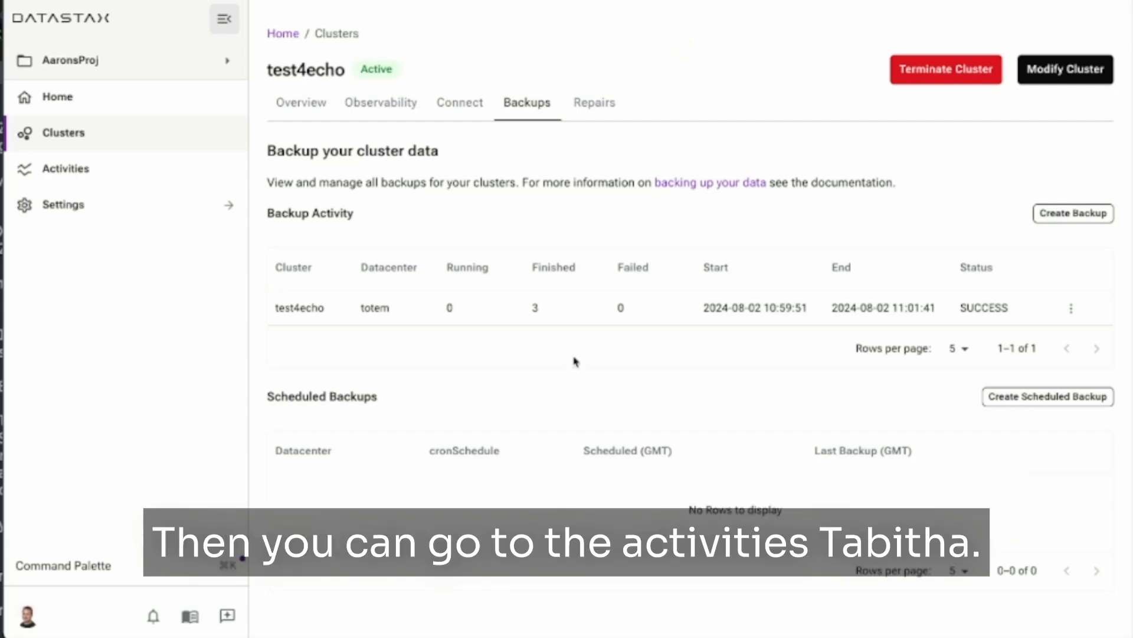
click(64, 171)
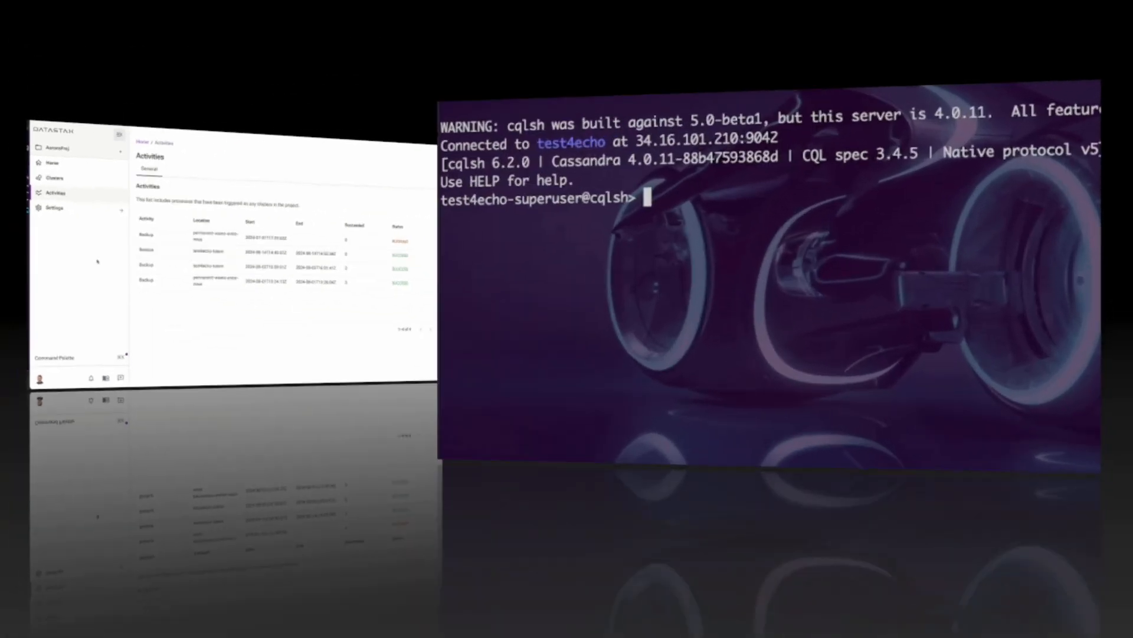
In the reconnected cqlsh session, switch to the ecommerce keyspace and run SELECT COUNT(*) FROM product; to verify the restored rows
text(use )
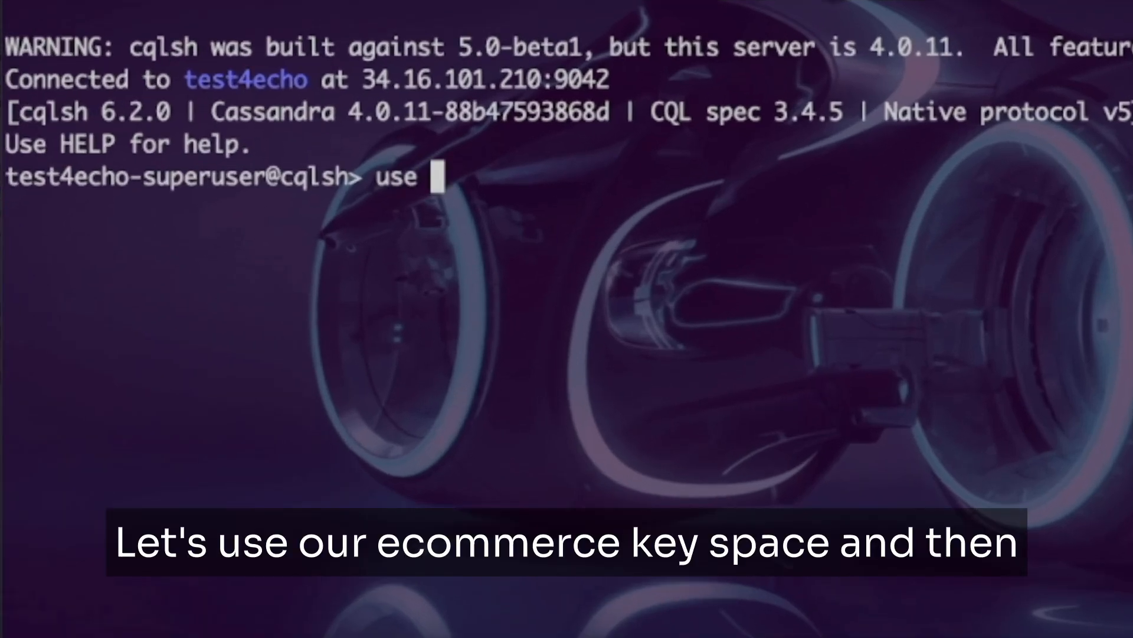
text(ecommerce ;)
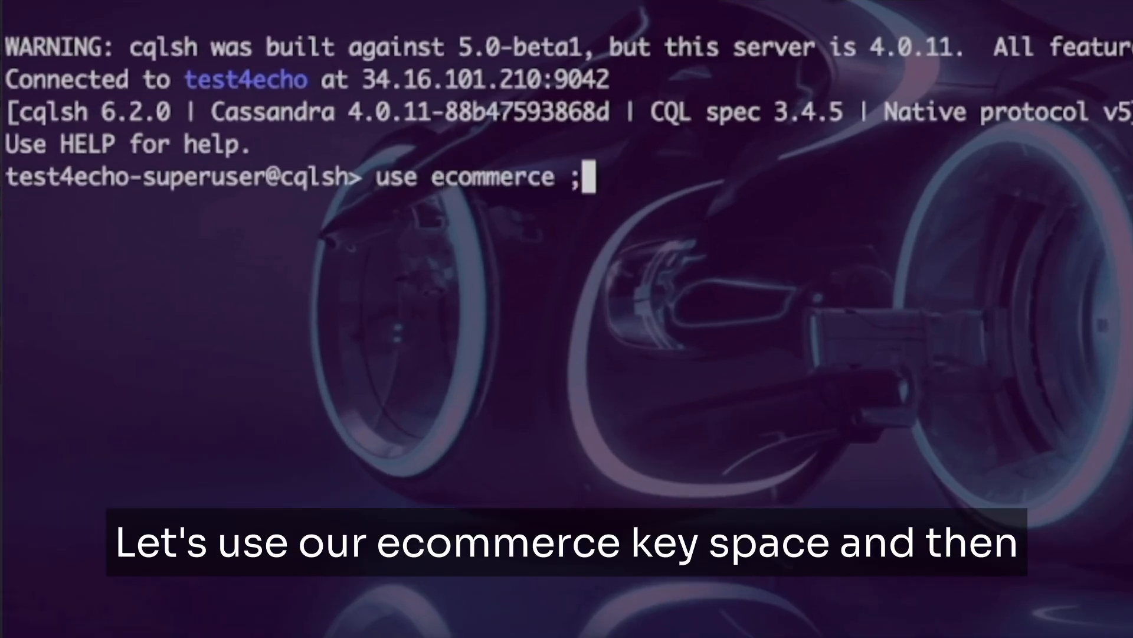
key(Return)
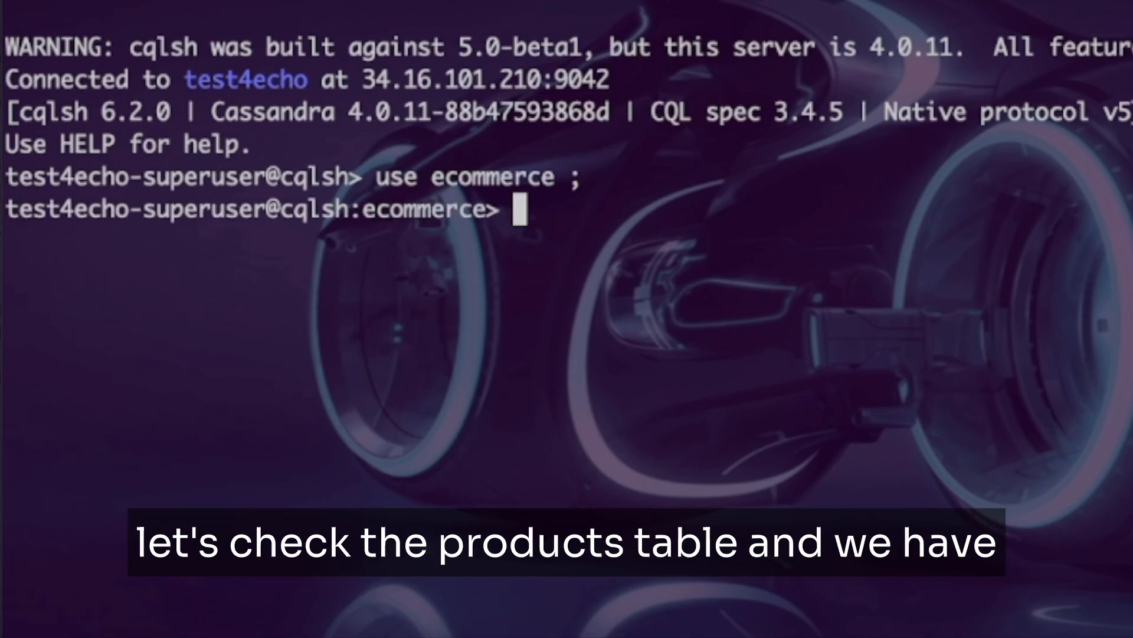
text(SELECT)
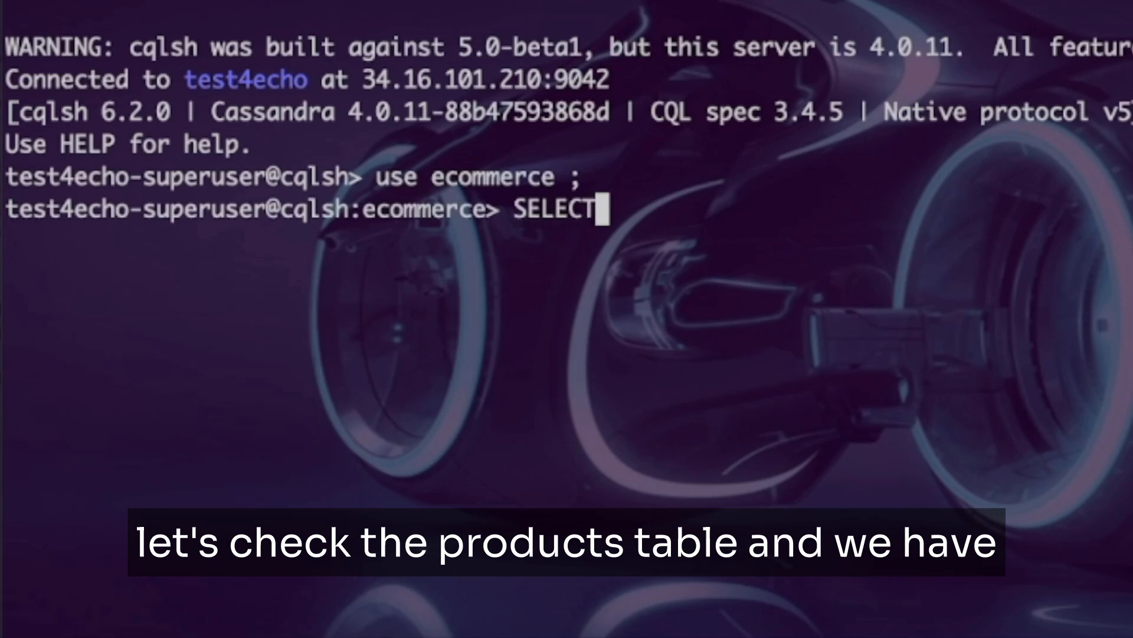
text( COUNT(*) FROM )
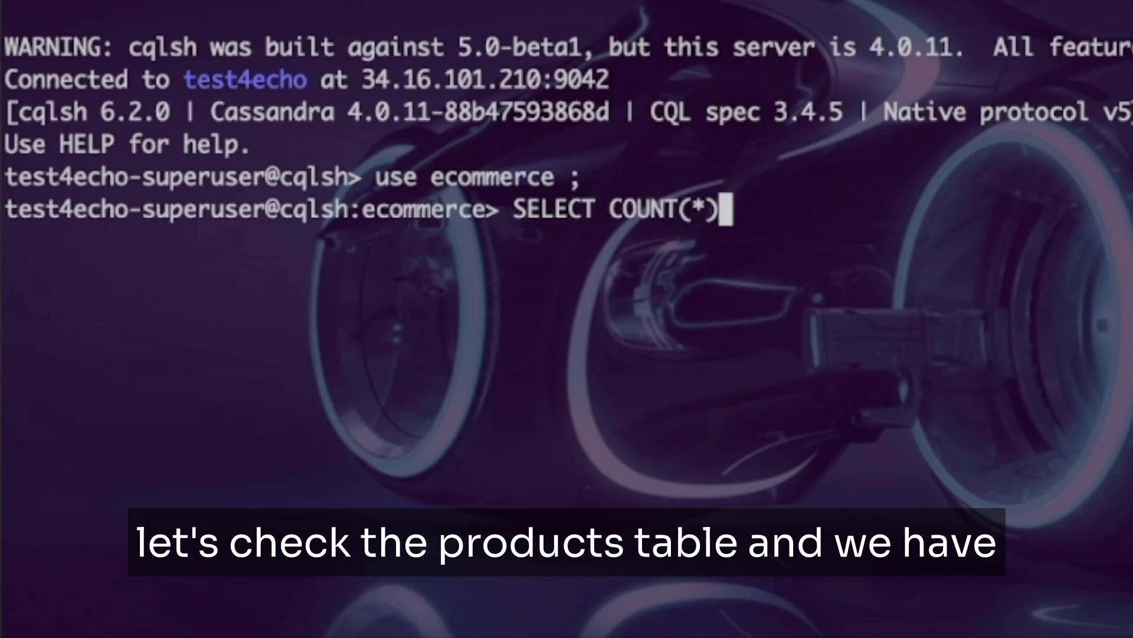
text(product;)
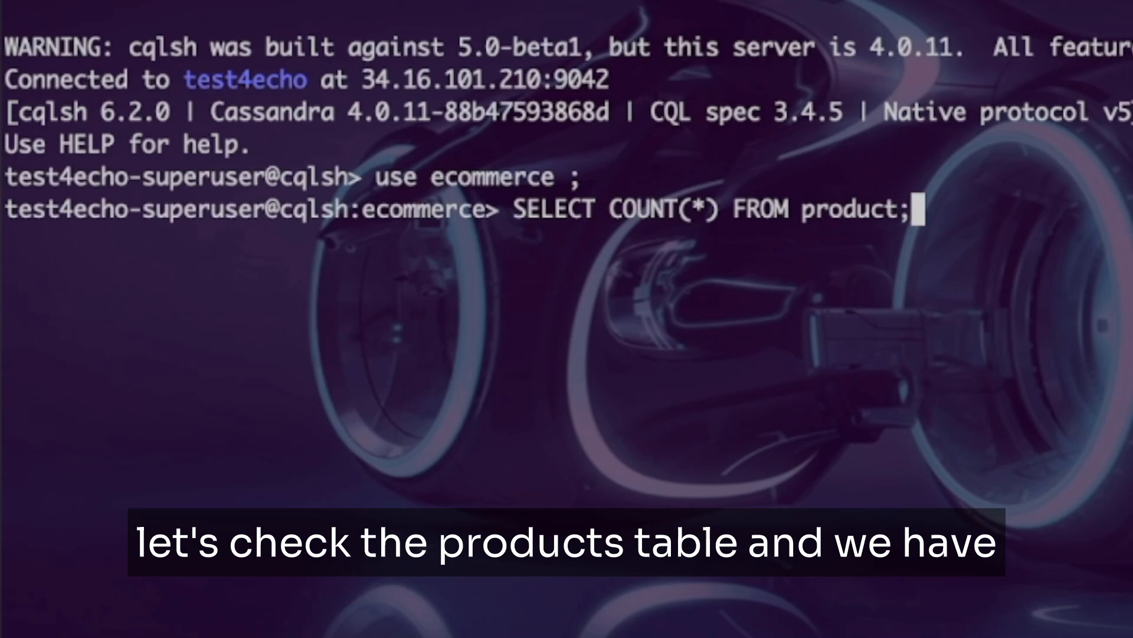
key(Return)
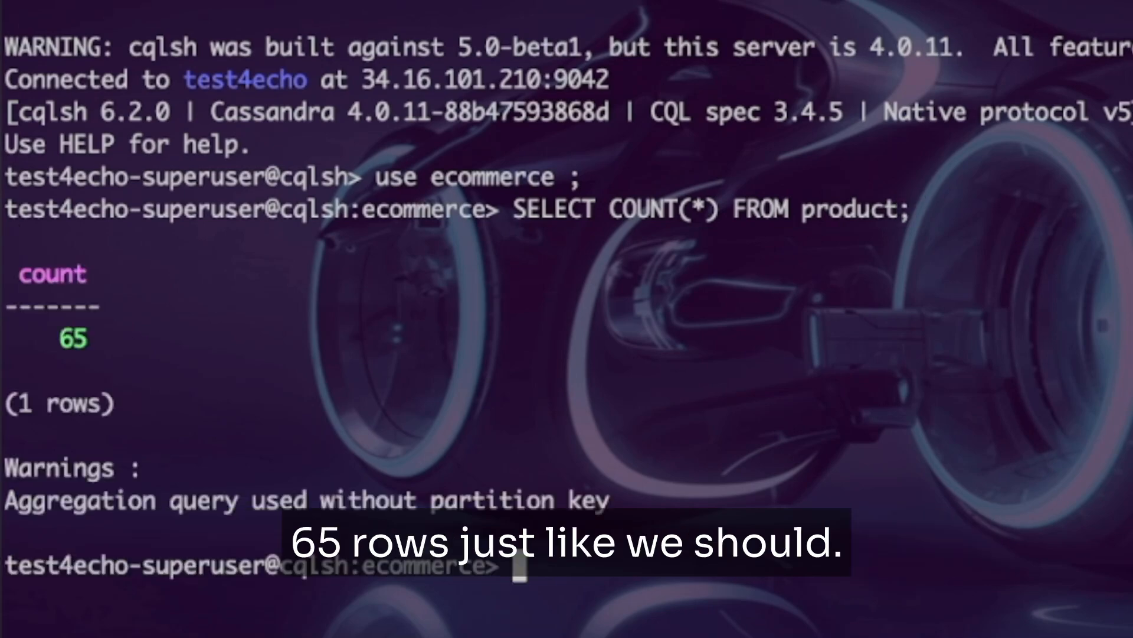